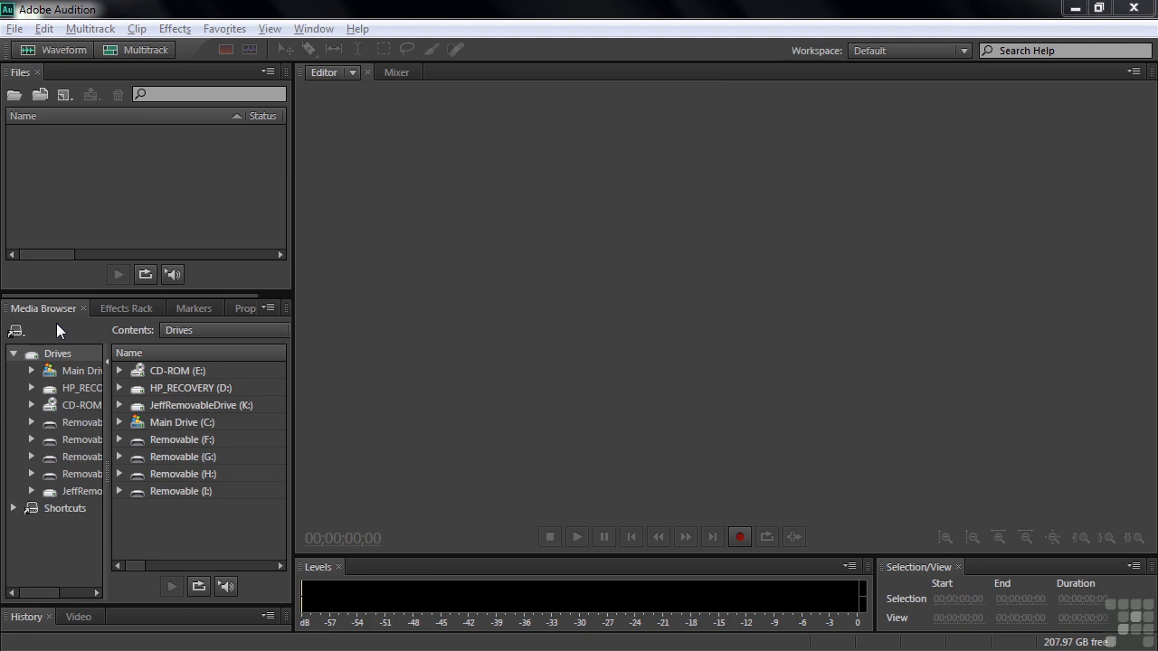
Step: Show the contents of the demo files shortcut in the Media Browser and select avchd-video.mts
{"action": "left_click", "coordinate": [15, 508]}
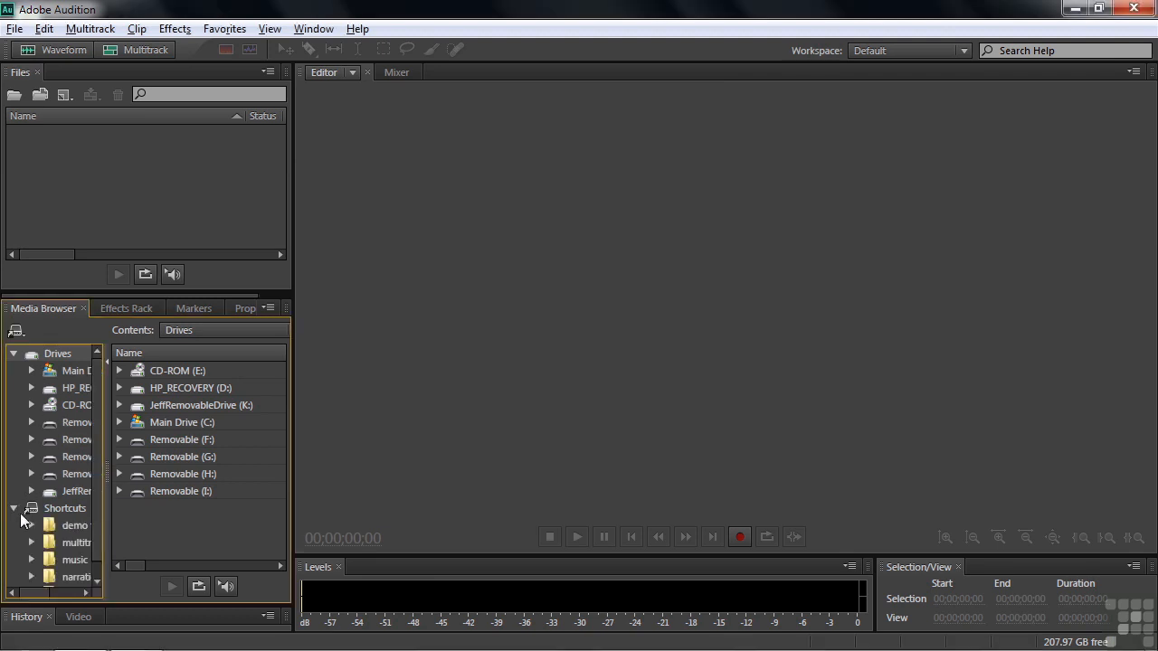
{"action": "left_click", "coordinate": [72, 526]}
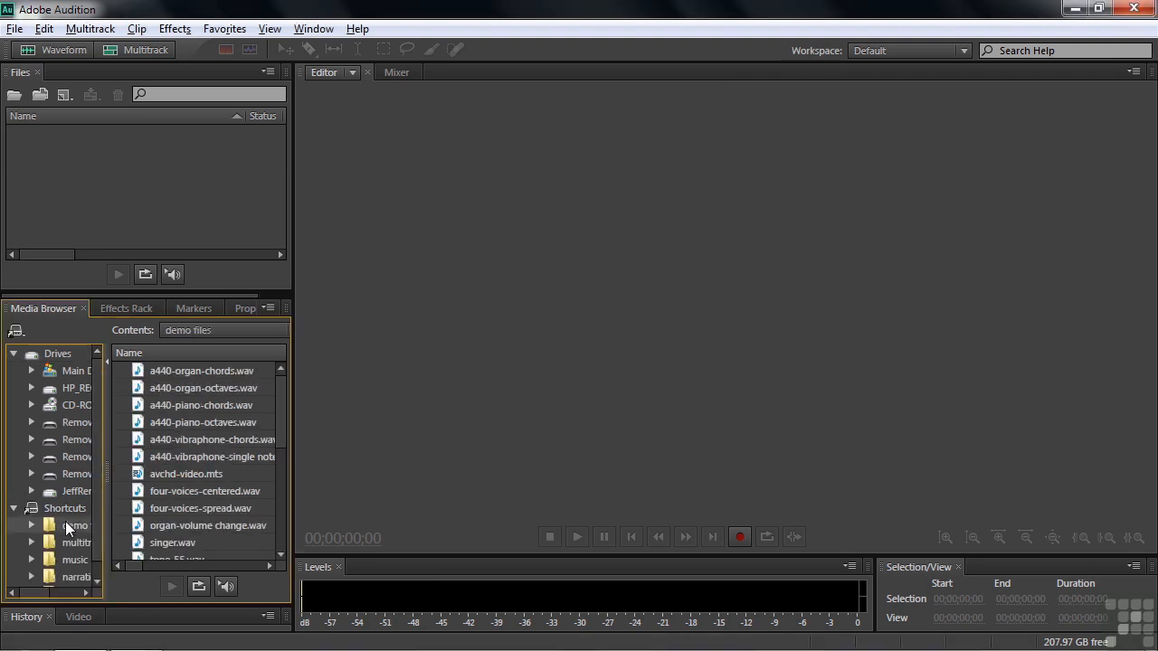
{"action": "left_click", "coordinate": [138, 470]}
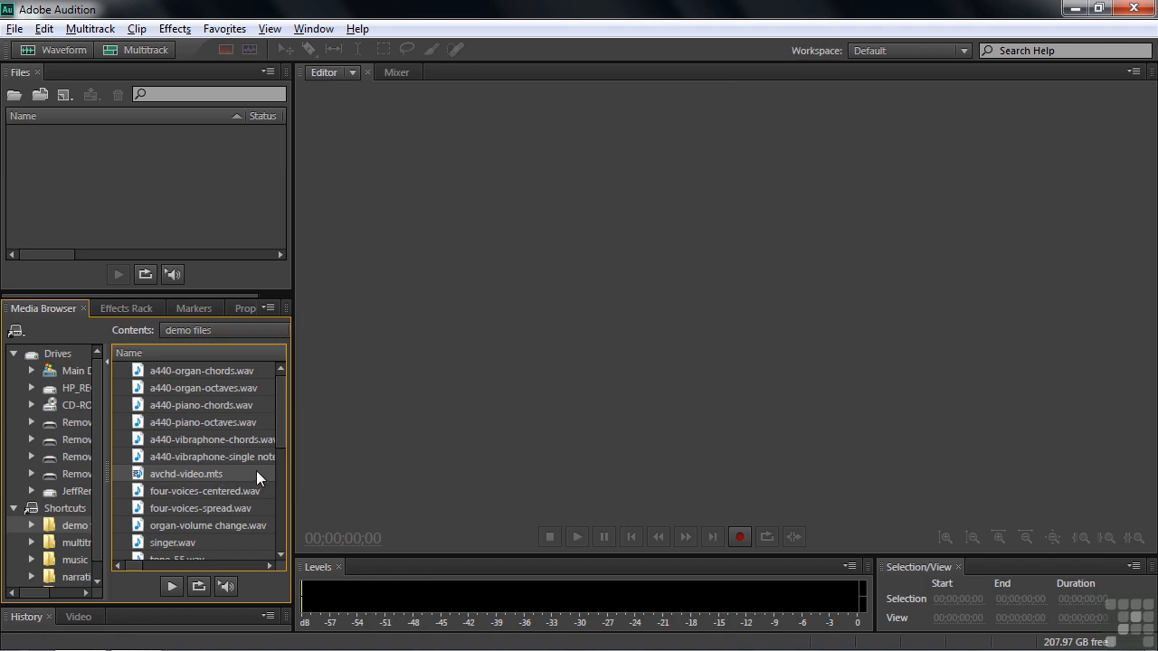
Step: Widen the Media Browser and examine the details of avchd-video.mts through to its Video Source Format
{"action": "left_click_drag", "start_coordinate": [293, 483], "coordinate": [545, 489]}
{"action": "left_click_drag", "start_coordinate": [254, 562], "coordinate": [268, 562]}
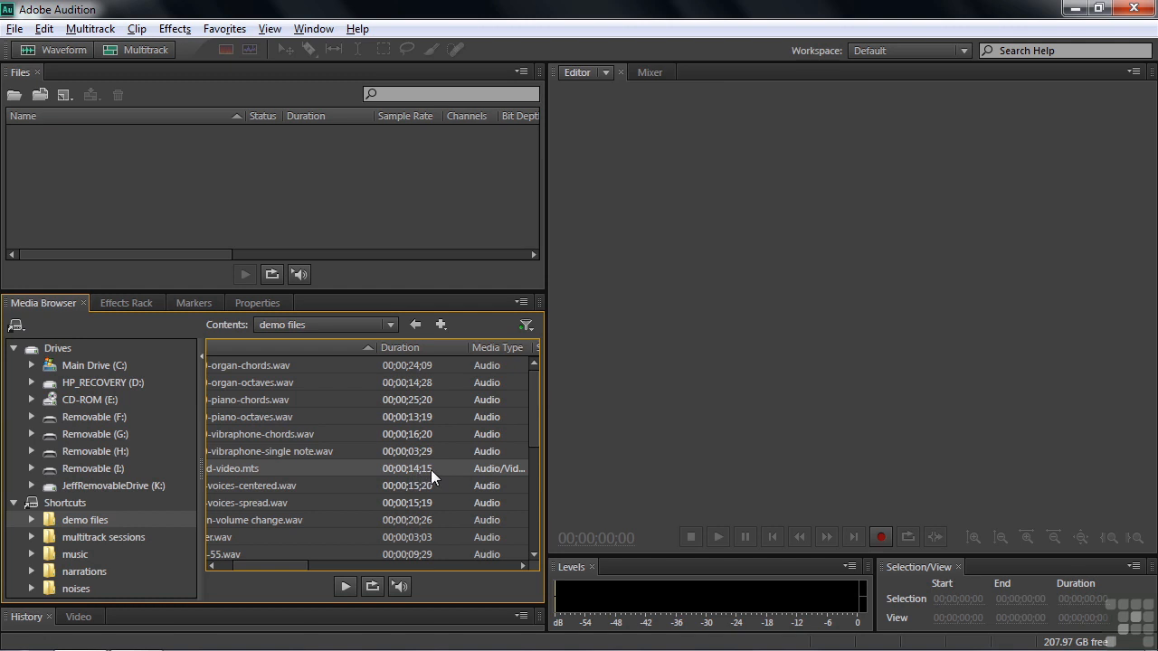
{"action": "left_click_drag", "start_coordinate": [306, 564], "coordinate": [419, 571]}
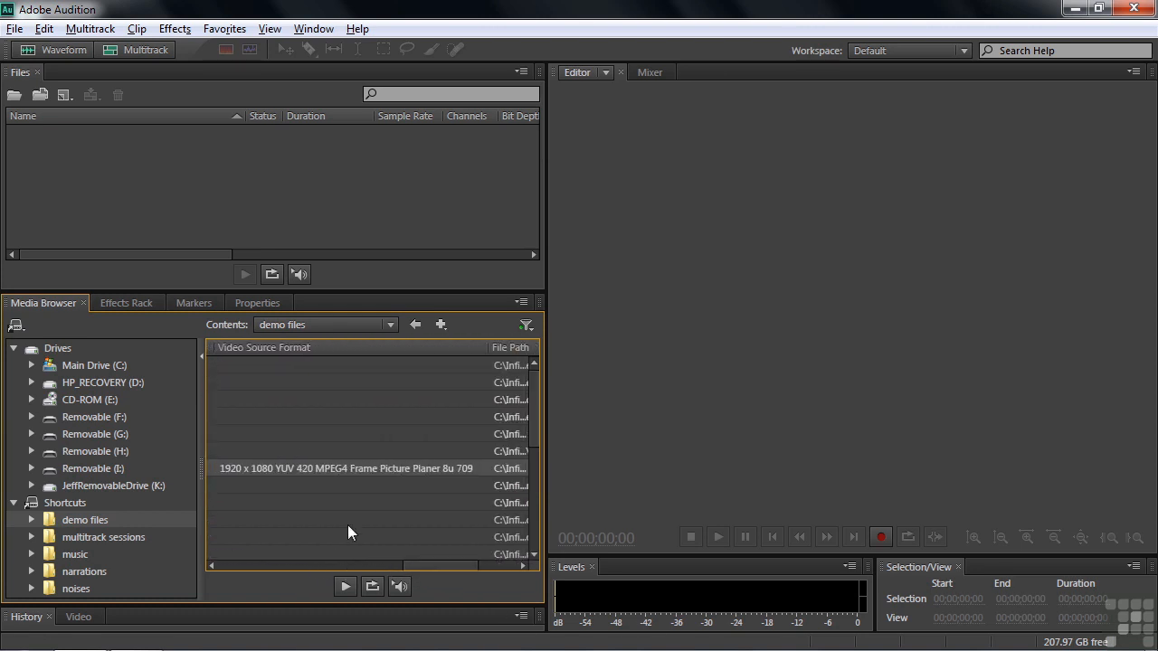
Step: Import avchd-video.mts from the Media Browser into the Files panel
{"action": "right_click", "coordinate": [312, 469]}
{"action": "mouse_move", "coordinate": [368, 513]}
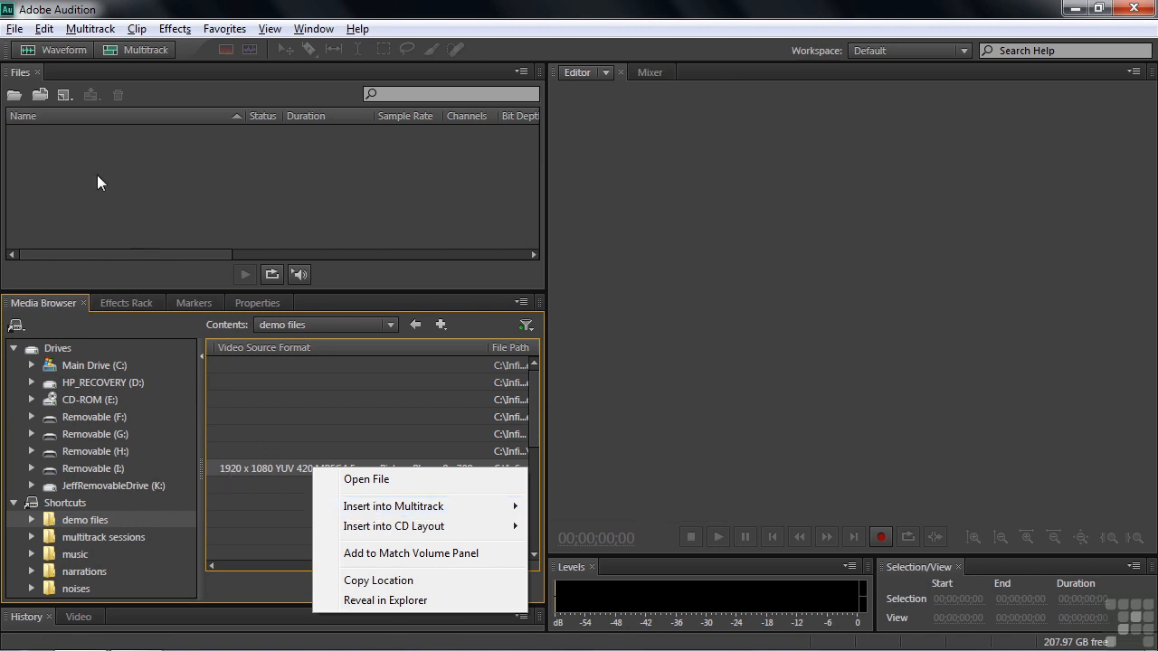
{"action": "left_click", "coordinate": [230, 466]}
{"action": "left_click_drag", "start_coordinate": [229, 465], "coordinate": [101, 168]}
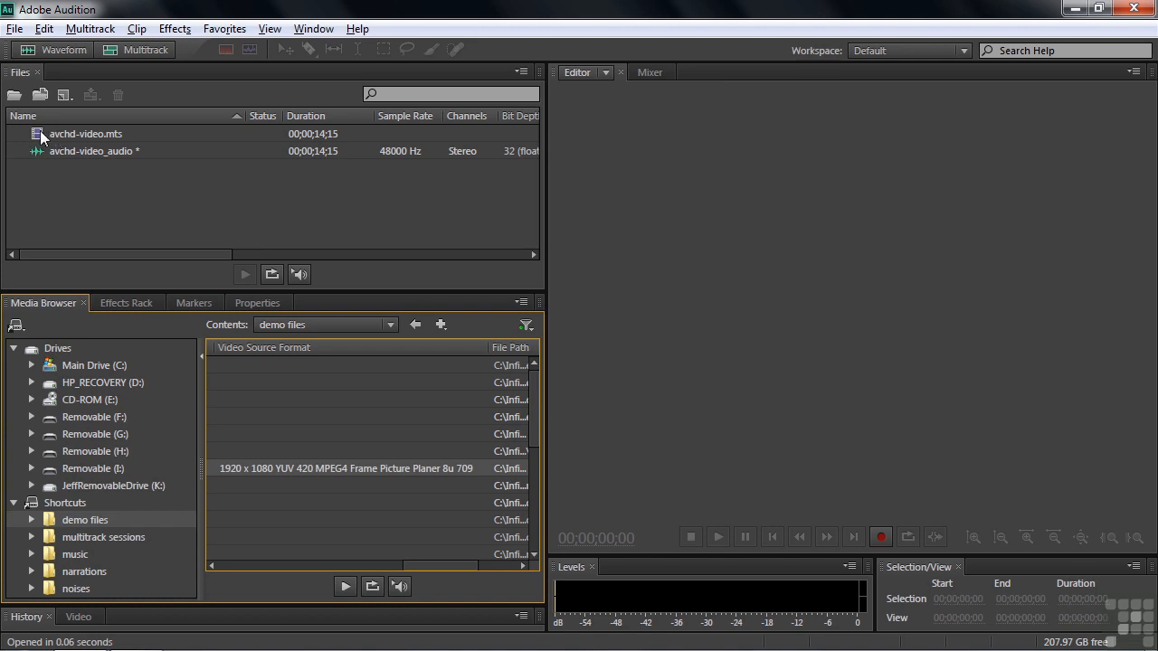
Step: Open avchd-video_audio in the Waveform editor and display the Video panel at an enlarged height
{"action": "double_click", "coordinate": [40, 136]}
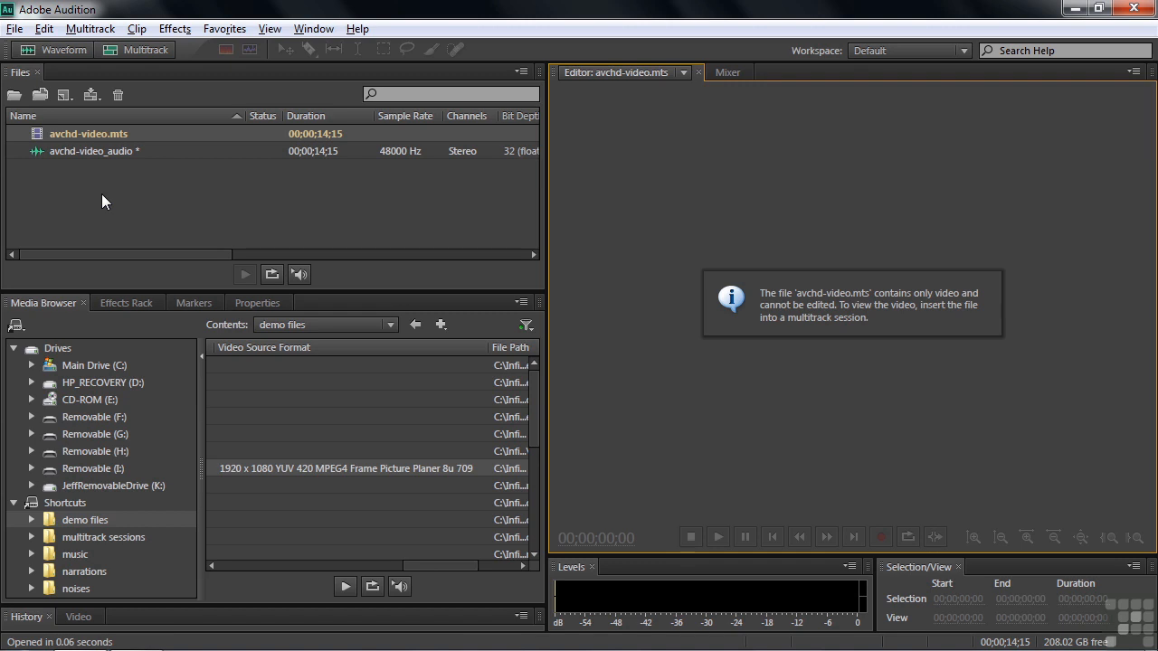
{"action": "double_click", "coordinate": [32, 149]}
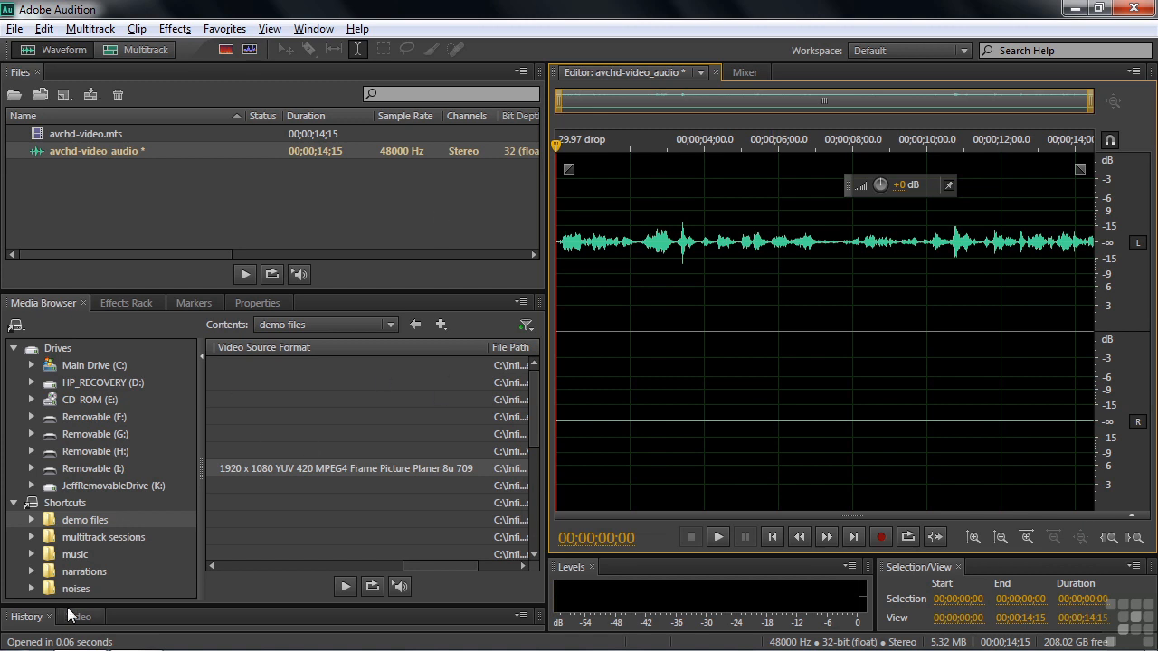
{"action": "left_click_drag", "start_coordinate": [67, 604], "coordinate": [51, 372]}
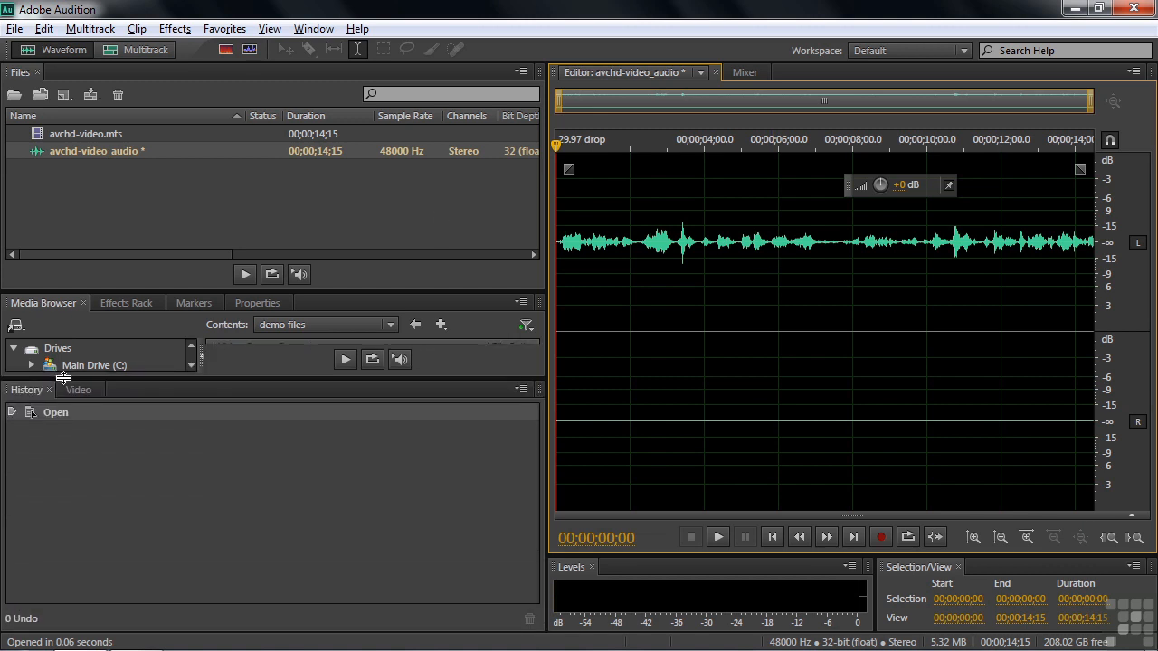
{"action": "left_click", "coordinate": [82, 390]}
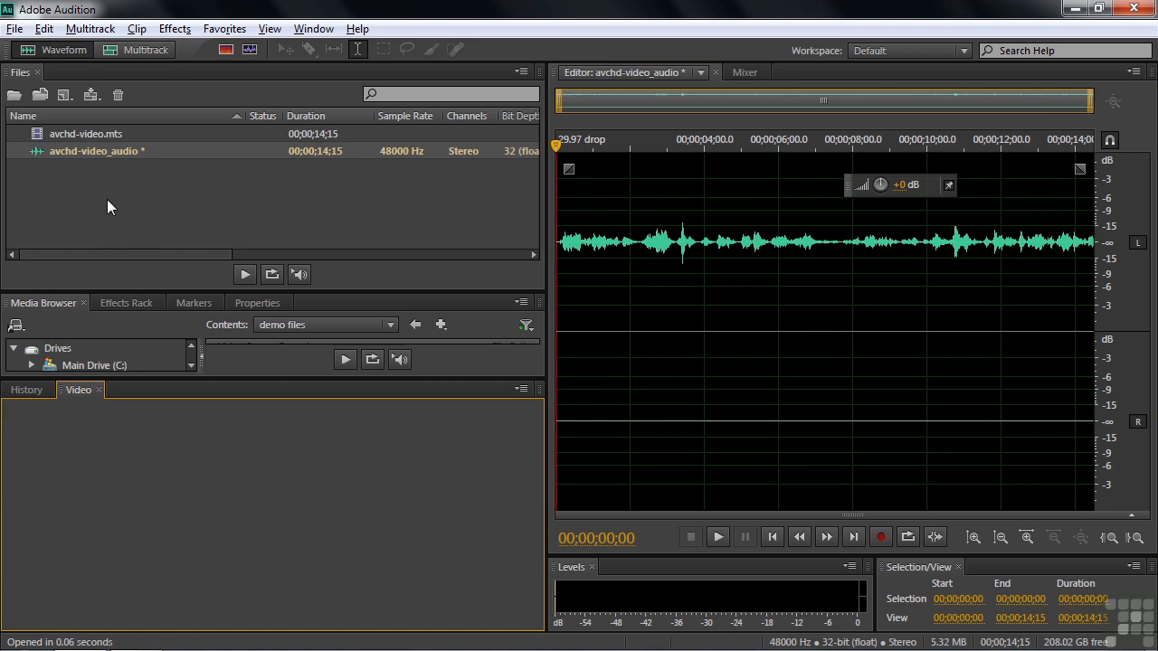
Step: Select both avchd-video.mts and avchd-video_audio and start inserting them into a new multitrack session
{"action": "left_click", "coordinate": [74, 132]}
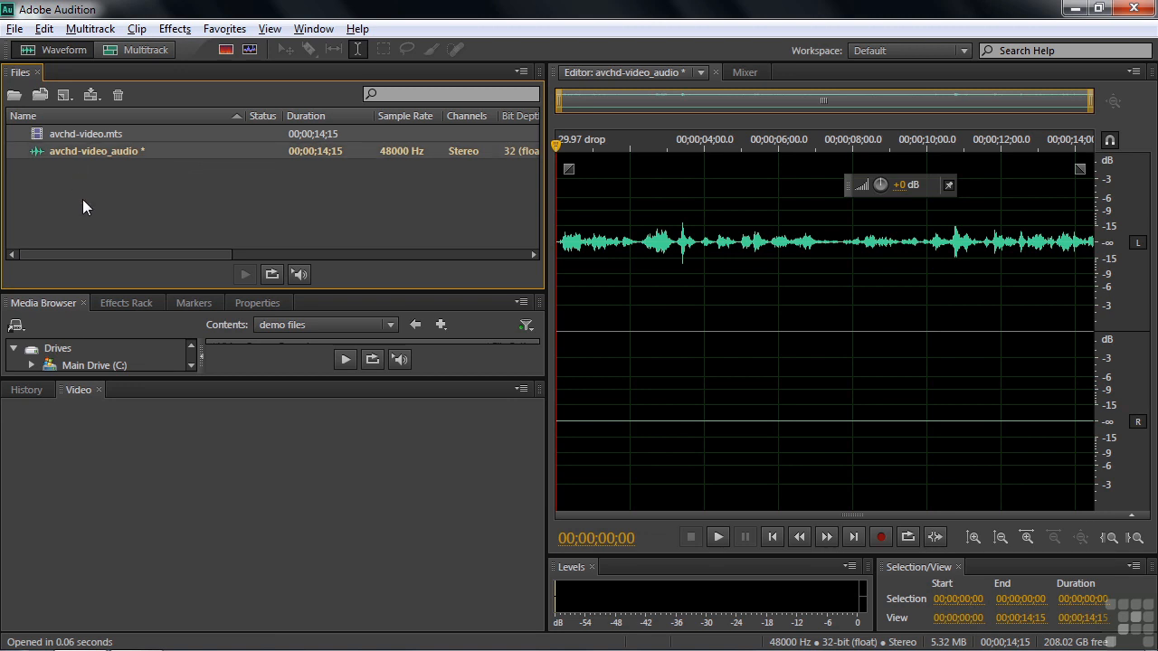
{"action": "left_click", "coordinate": [54, 150]}
{"action": "left_click", "coordinate": [66, 172]}
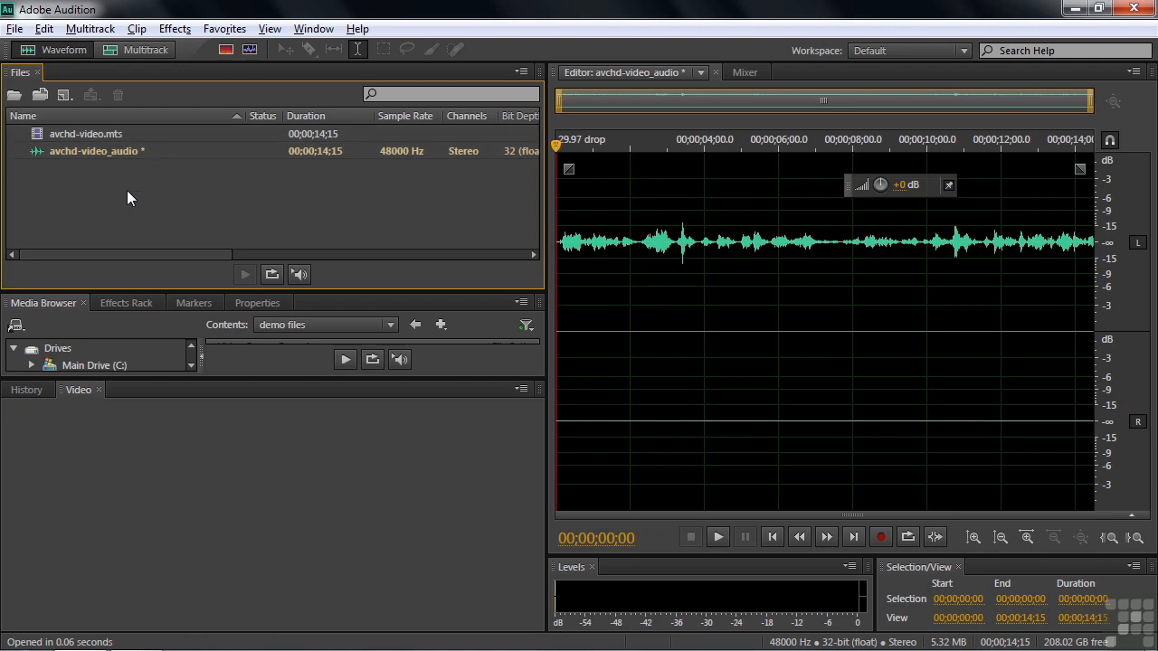
{"action": "left_click_drag", "start_coordinate": [154, 175], "coordinate": [110, 179]}
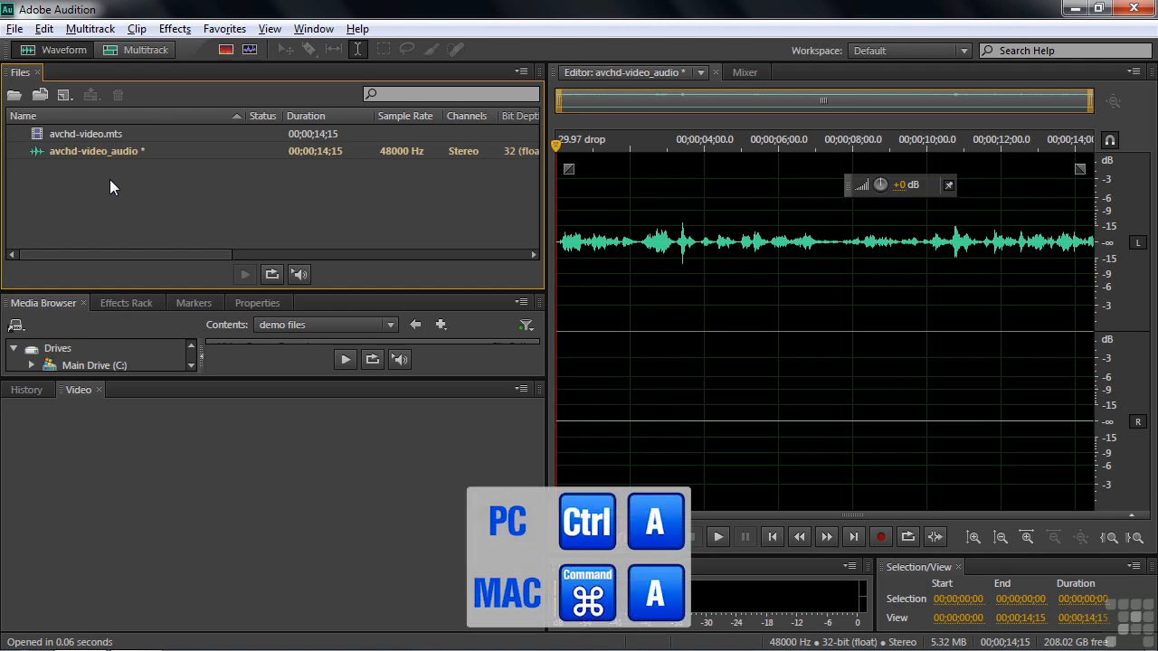
{"action": "key", "text": "ctrl+a"}
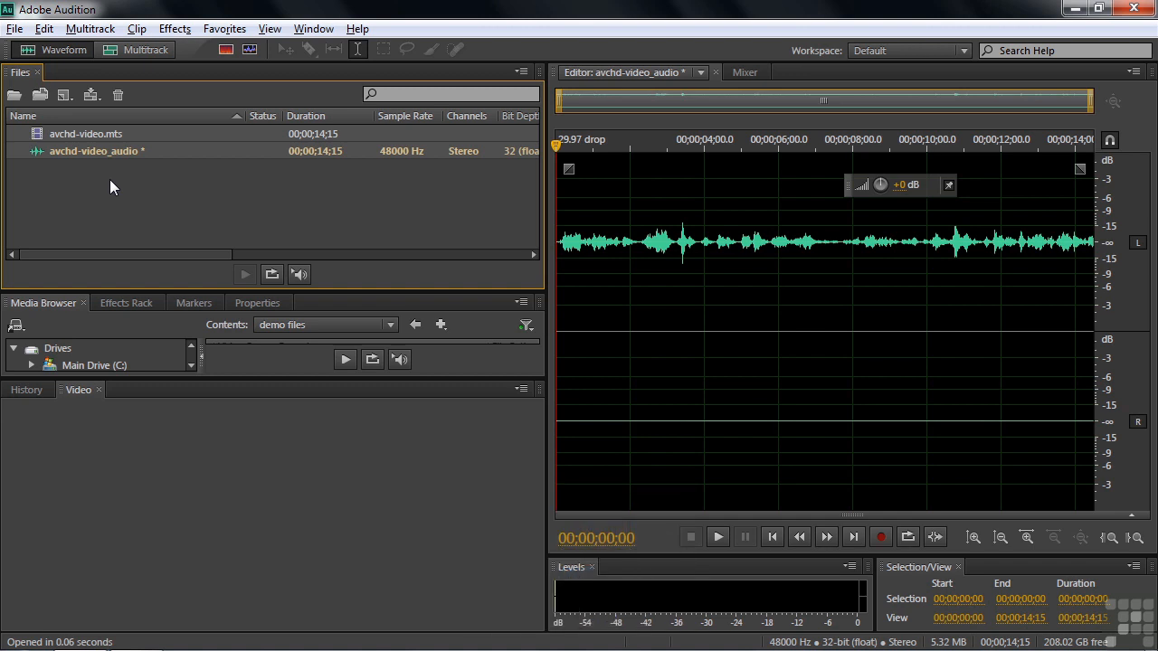
{"action": "right_click", "coordinate": [44, 140]}
{"action": "mouse_move", "coordinate": [96, 174]}
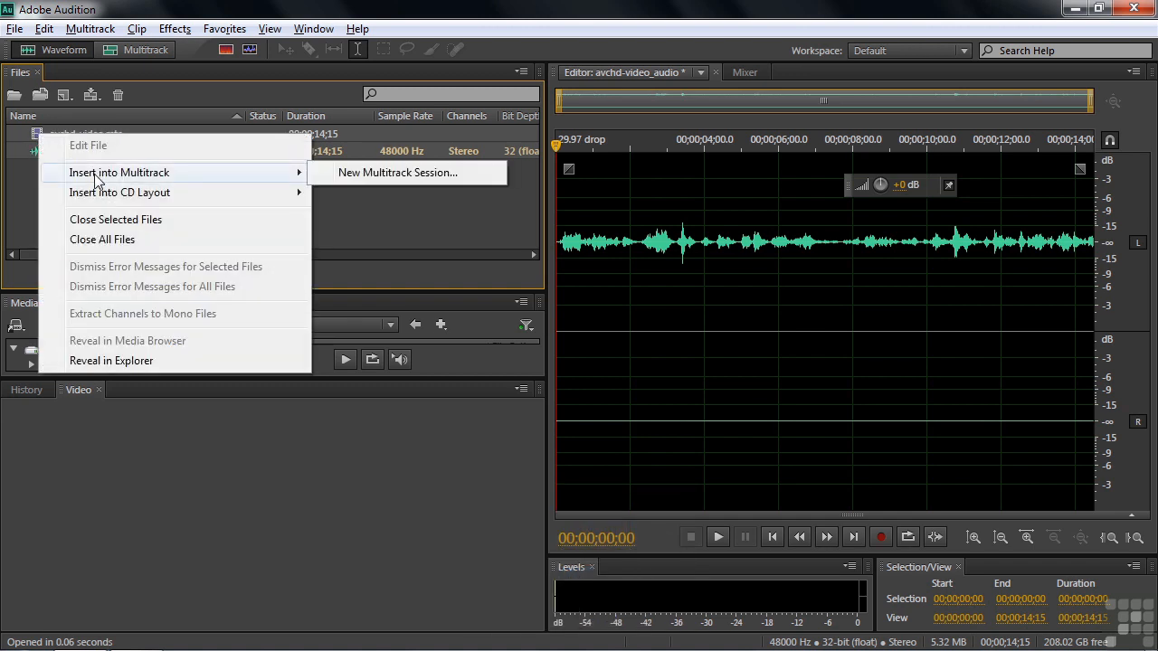
{"action": "left_click", "coordinate": [409, 174]}
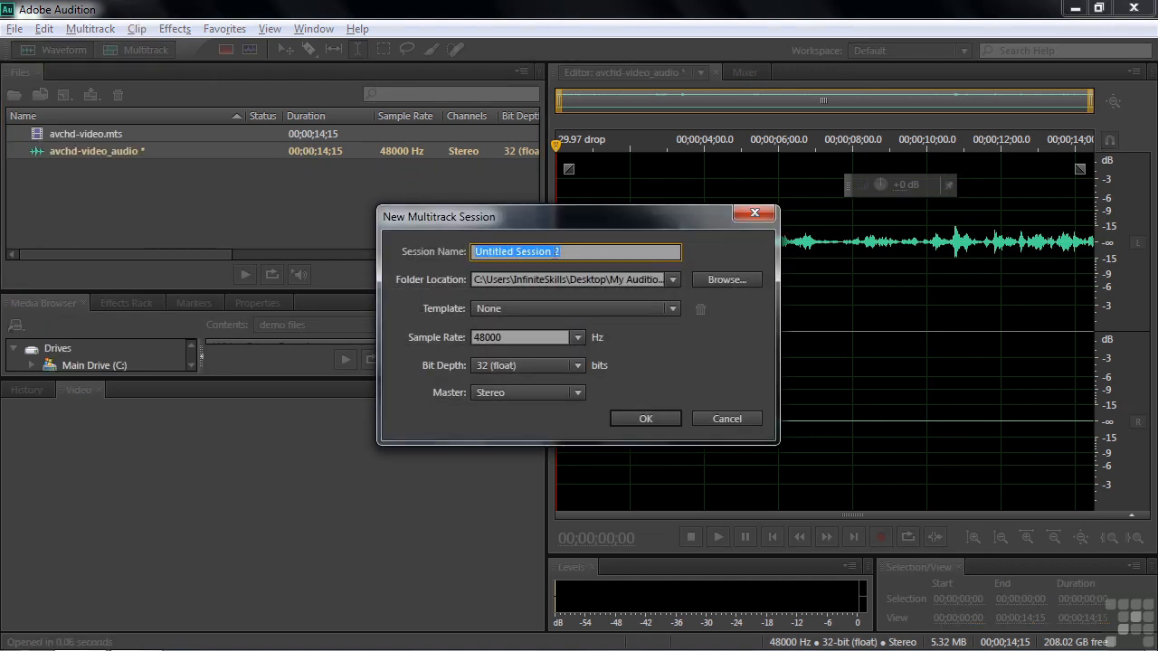
Step: Name the new multitrack session "Video test" and create it
{"action": "left_click", "coordinate": [577, 278]}
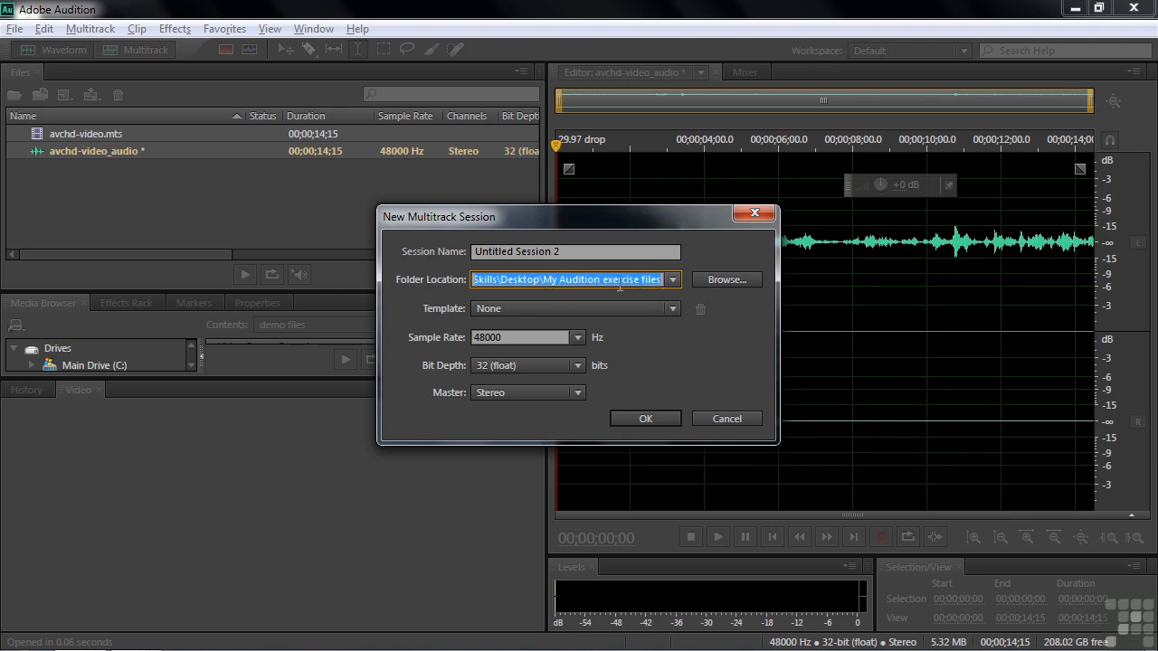
{"action": "left_click", "coordinate": [588, 253]}
{"action": "type", "text": "Video test"}
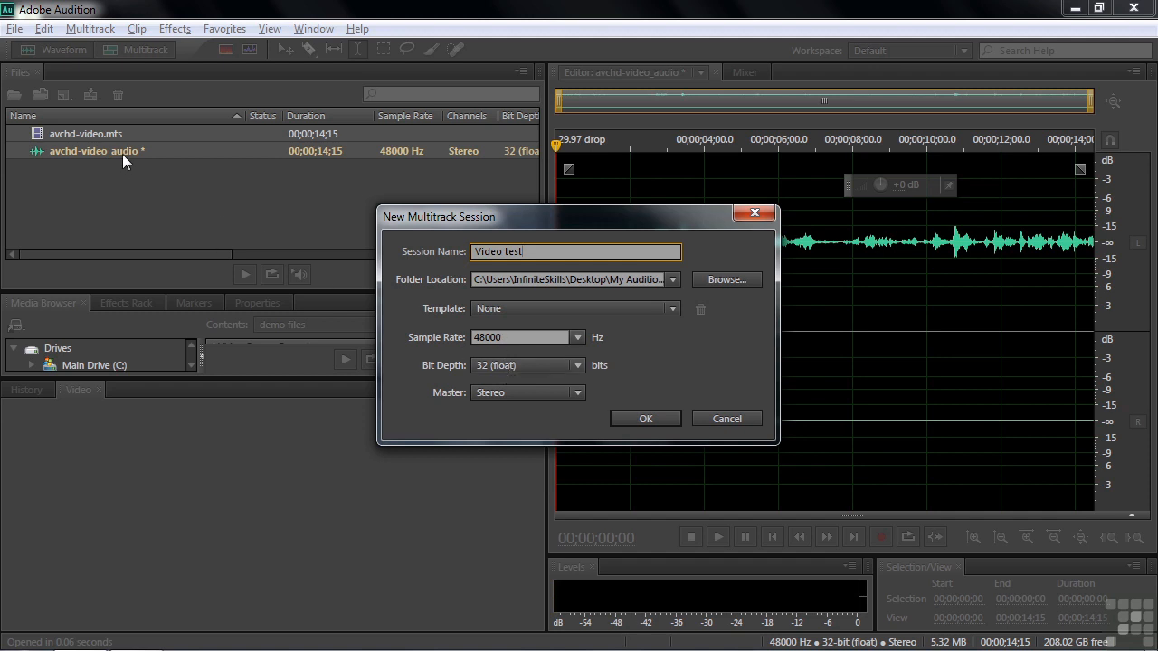
{"action": "left_click", "coordinate": [644, 422]}
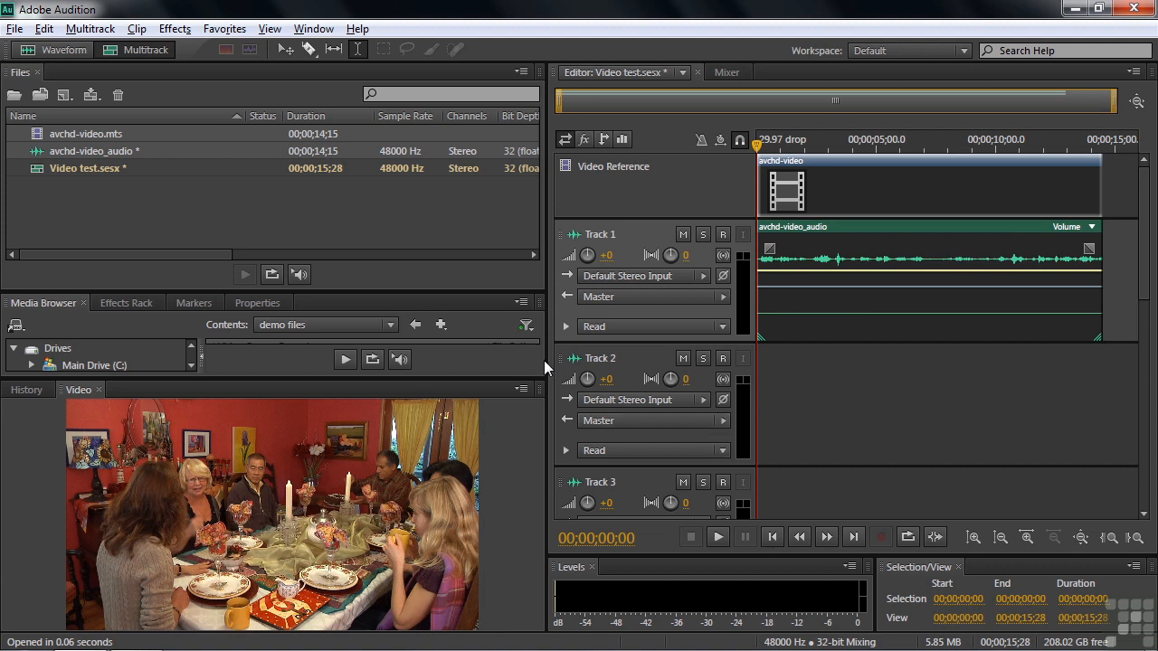
Step: Widen the Editor panel and scrub the multitrack playhead to about 00;00;05;04
{"action": "left_click_drag", "start_coordinate": [546, 360], "coordinate": [382, 343]}
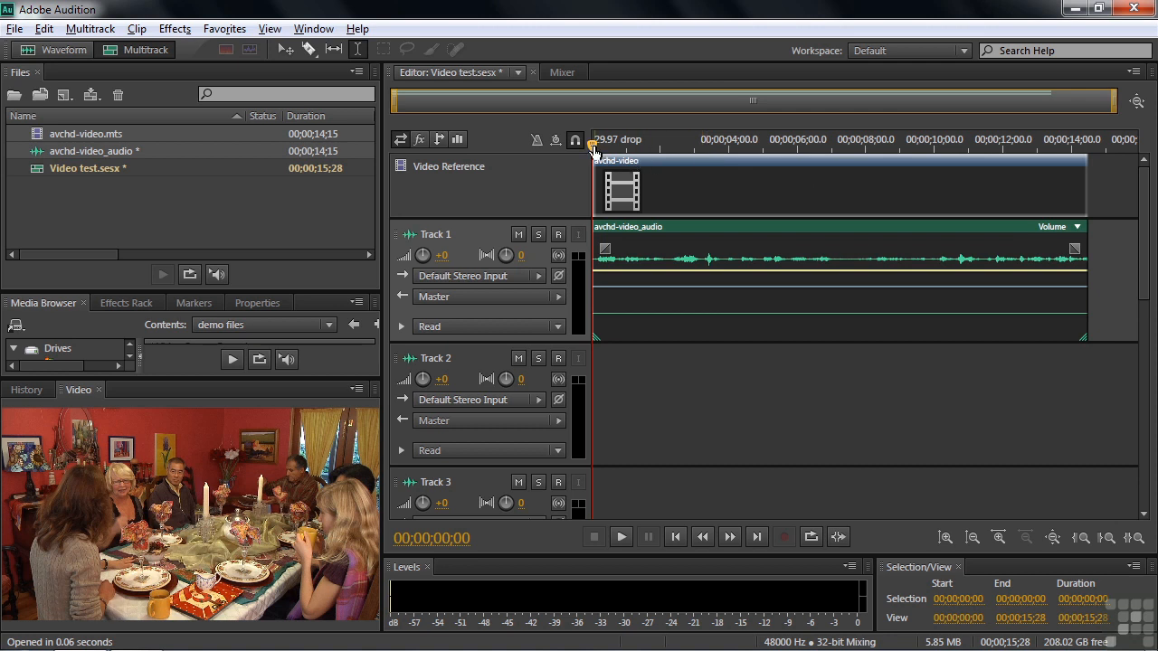
{"action": "left_click_drag", "start_coordinate": [592, 148], "coordinate": [770, 192]}
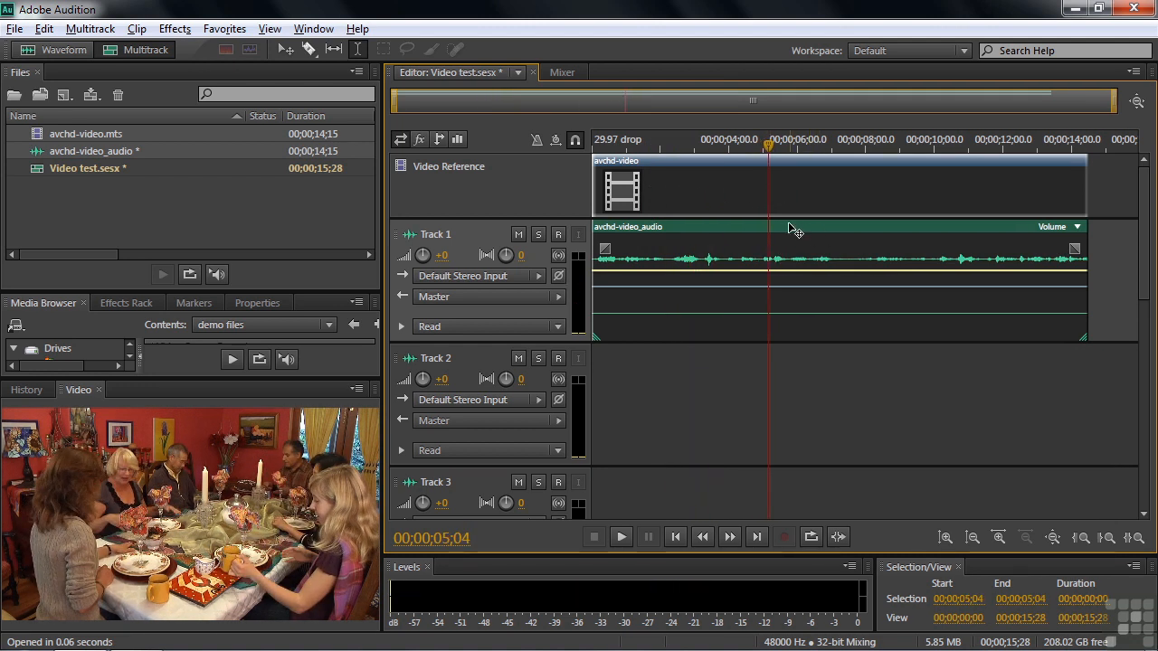
Step: Open the Track 1 audio clip in the Waveform editor and scrub its playhead to about 00;00;02;25
{"action": "double_click", "coordinate": [711, 233]}
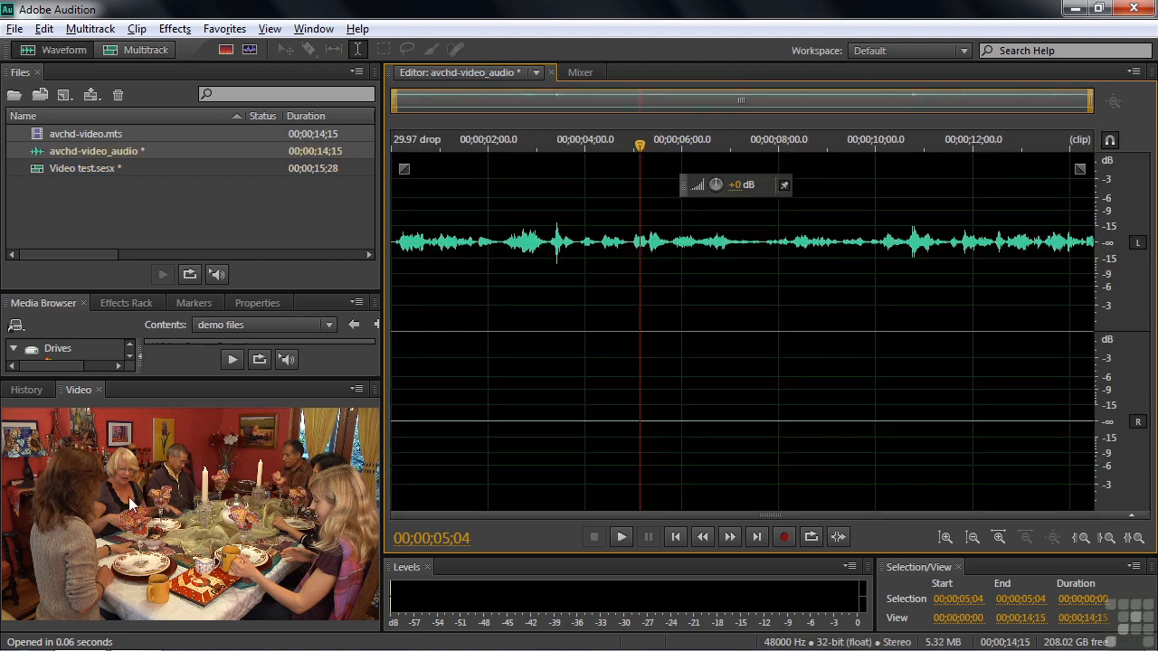
{"action": "left_click_drag", "start_coordinate": [639, 143], "coordinate": [529, 165]}
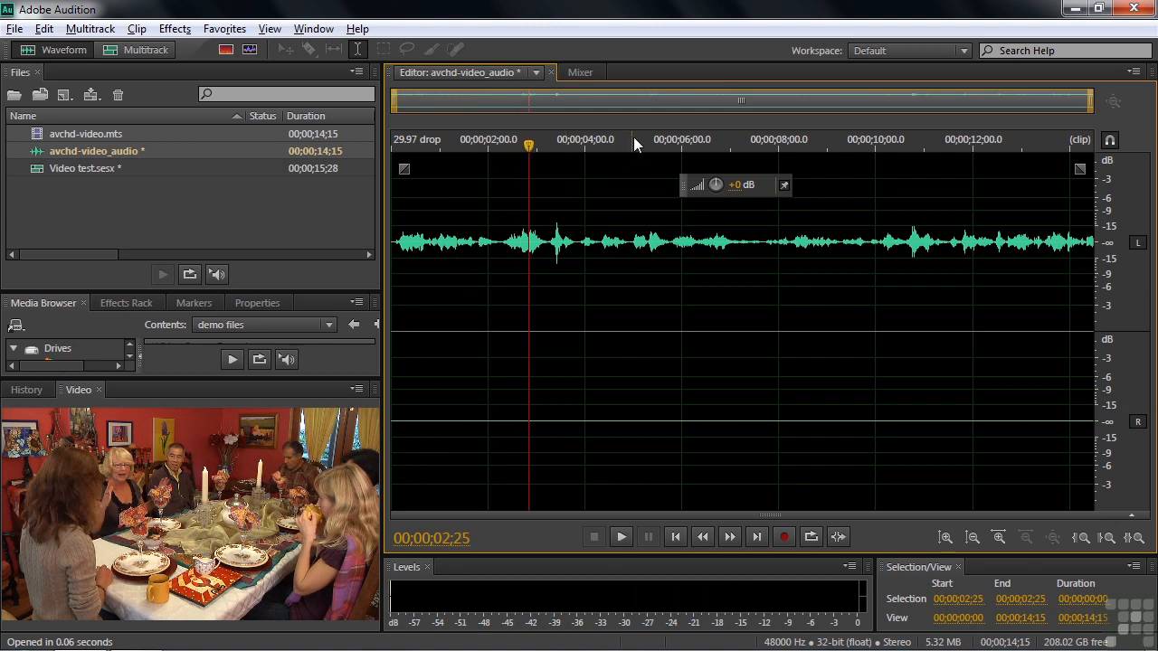
Step: Set the ruler's time display to SMPTE 29.97 fps Drop
{"action": "right_click", "coordinate": [737, 136]}
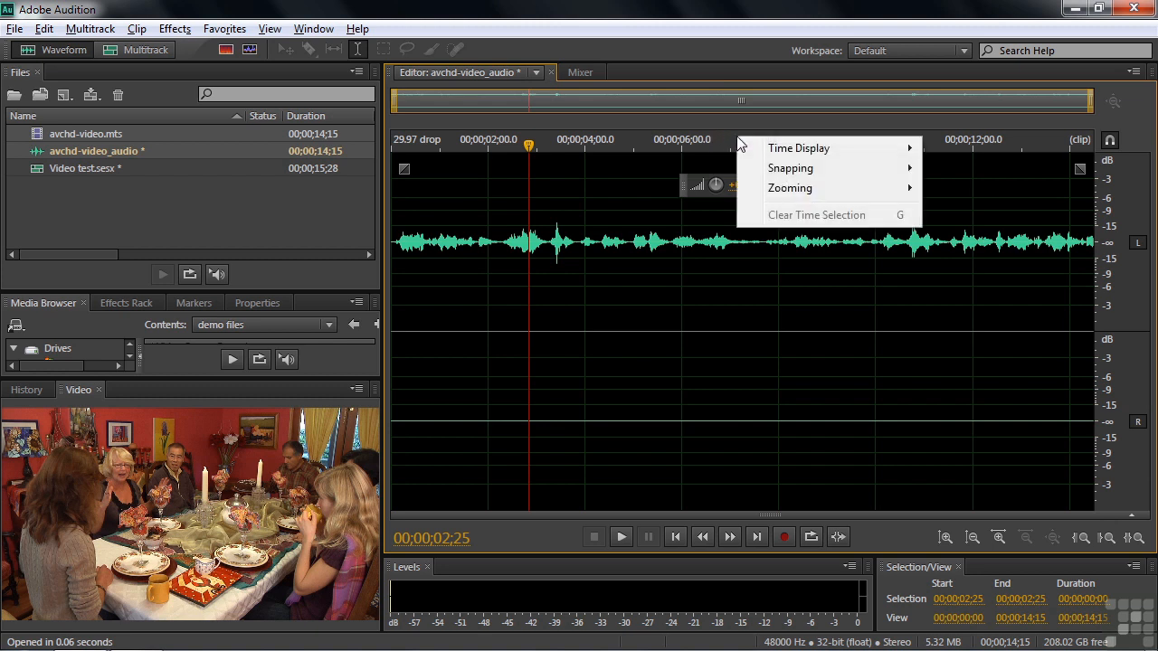
{"action": "mouse_move", "coordinate": [783, 147]}
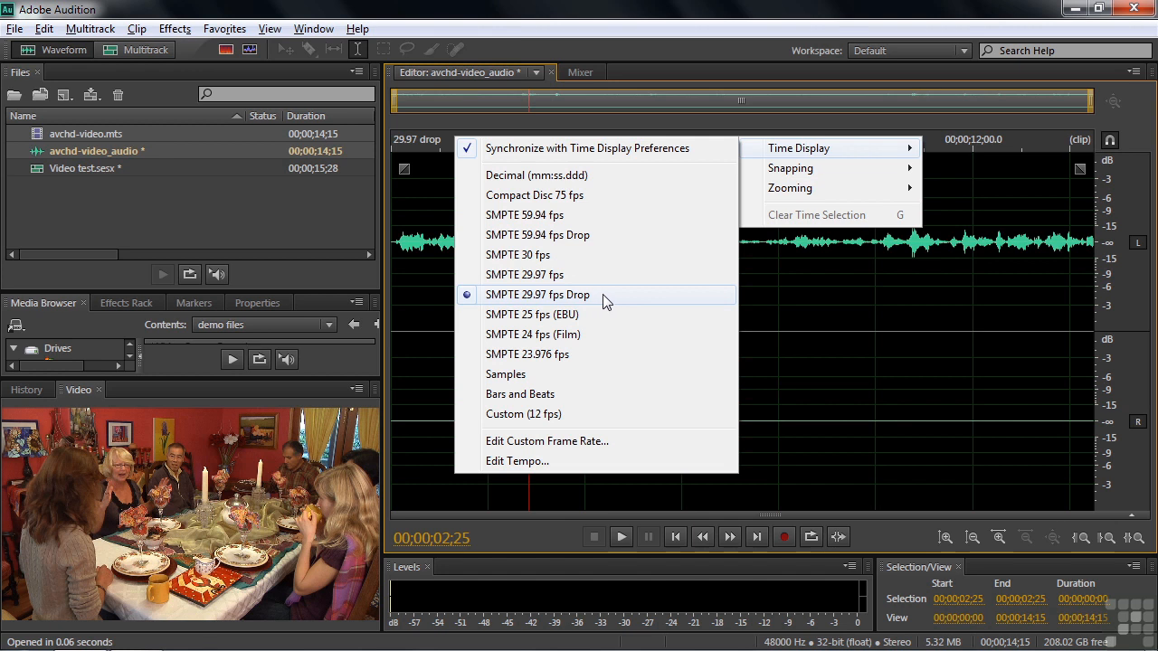
{"action": "left_click", "coordinate": [497, 298]}
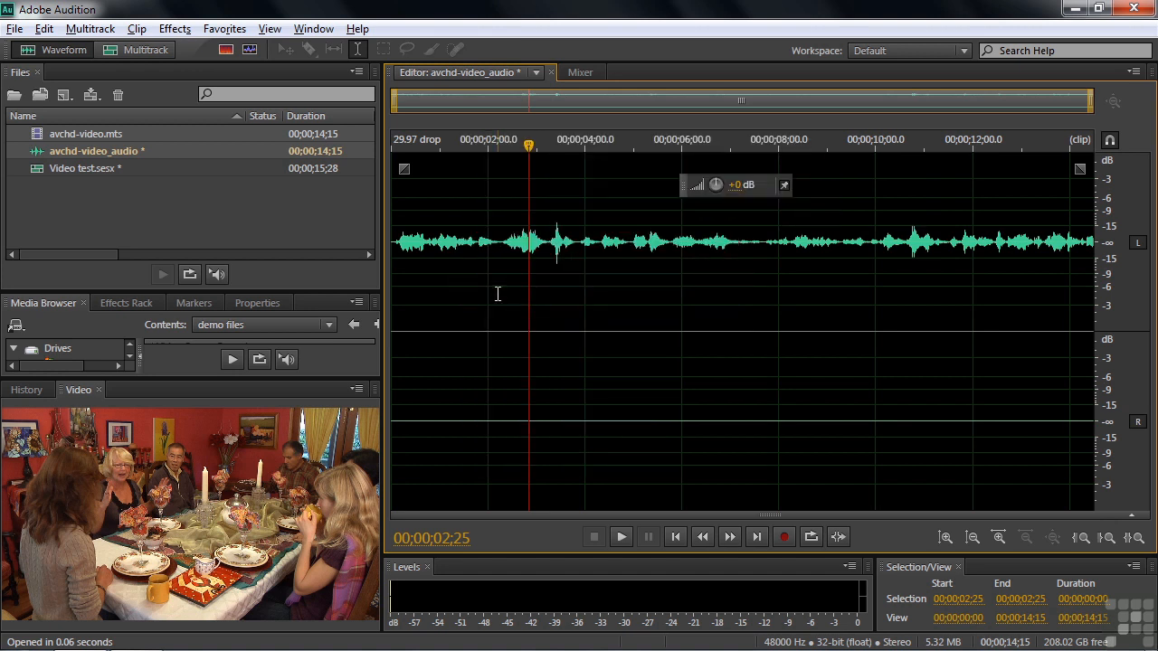
Step: Check the snapping options, including Snap to Frames
{"action": "left_click", "coordinate": [44, 30]}
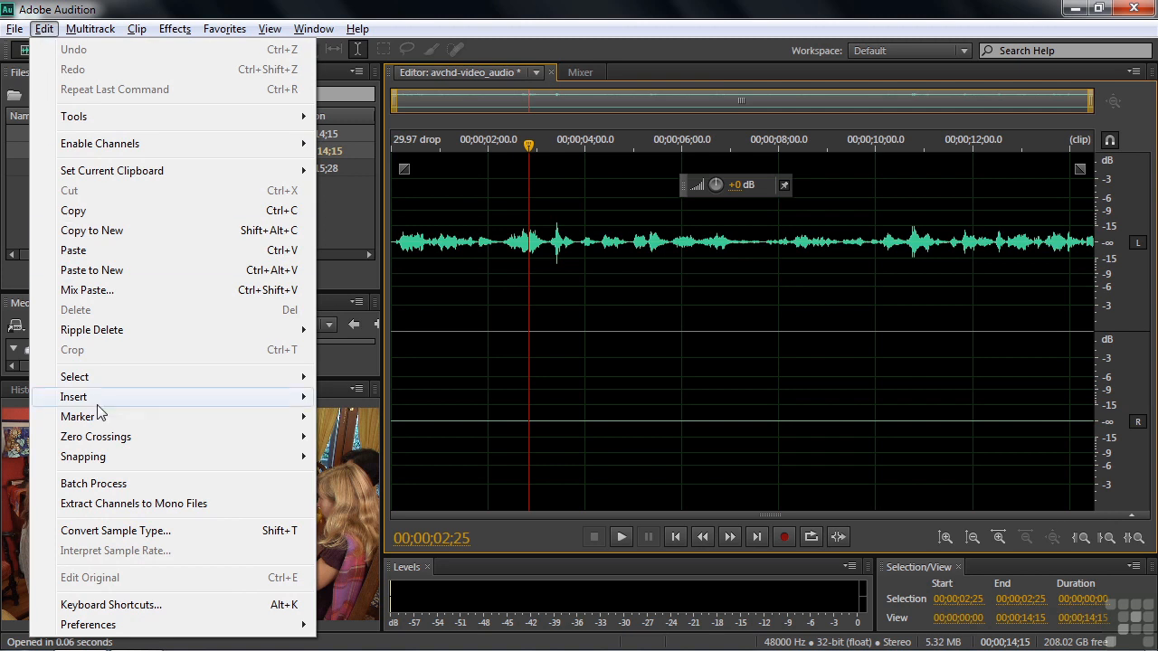
{"action": "mouse_move", "coordinate": [107, 459]}
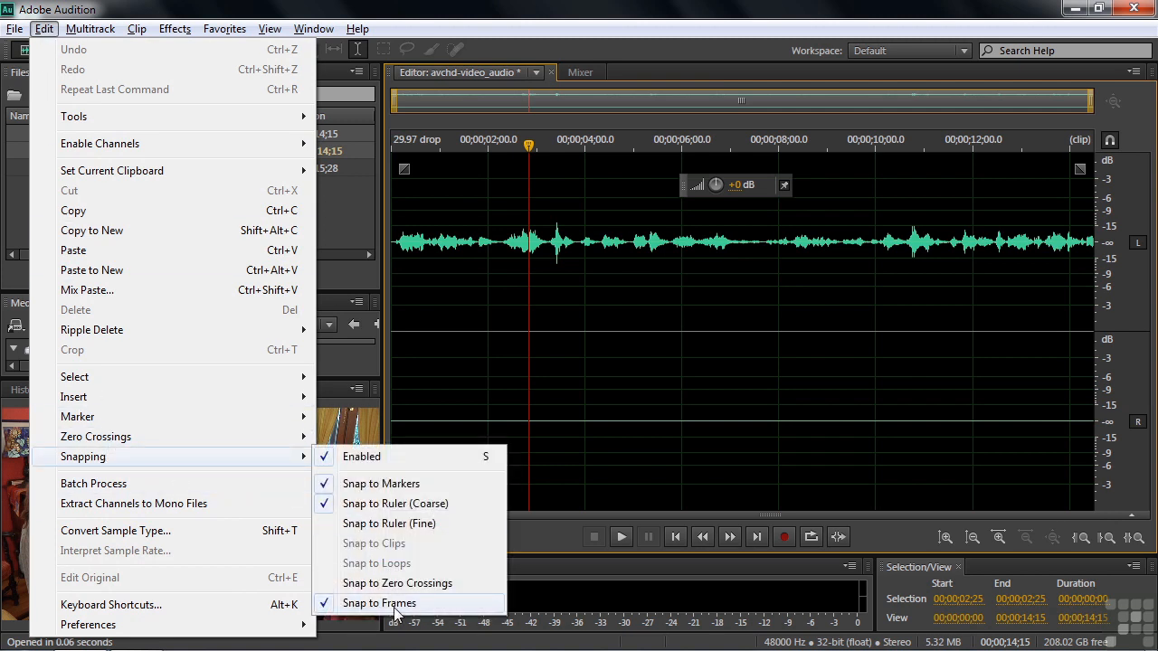
{"action": "left_click", "coordinate": [570, 310]}
Step: Try a frame-snapped selection from 00;00;03;00 to 00;00;03;16, clear it and show the full waveform again
{"action": "left_click_drag", "start_coordinate": [554, 299], "coordinate": [680, 335]}
{"action": "left_click_drag", "start_coordinate": [529, 151], "coordinate": [874, 242]}
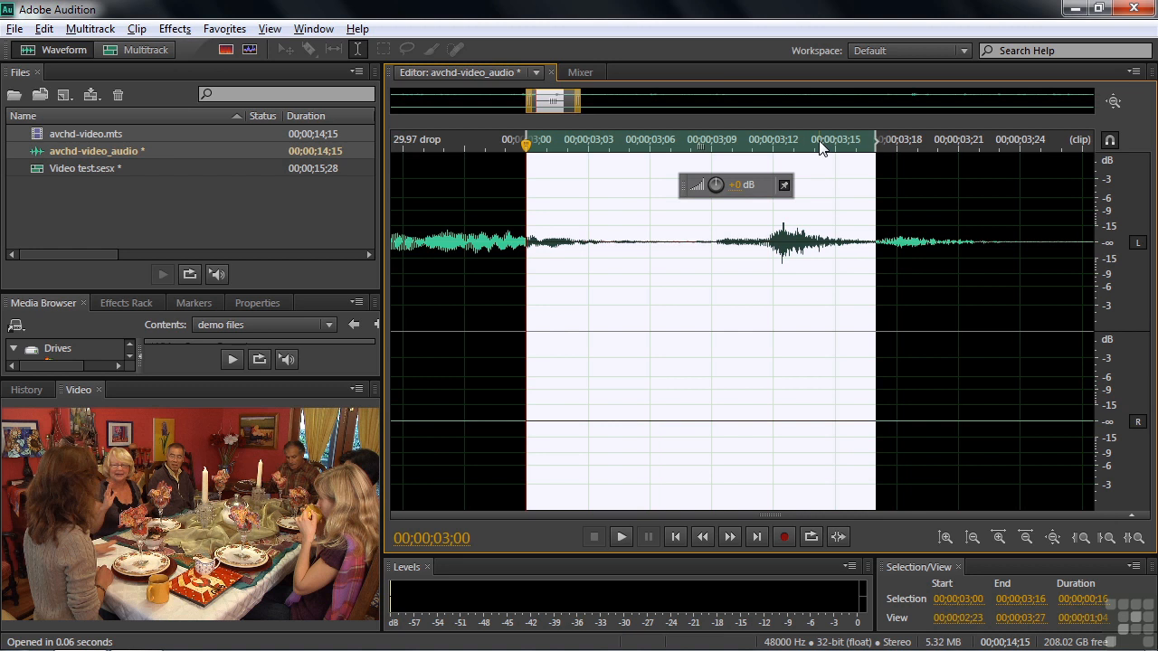
{"action": "left_click", "coordinate": [561, 374]}
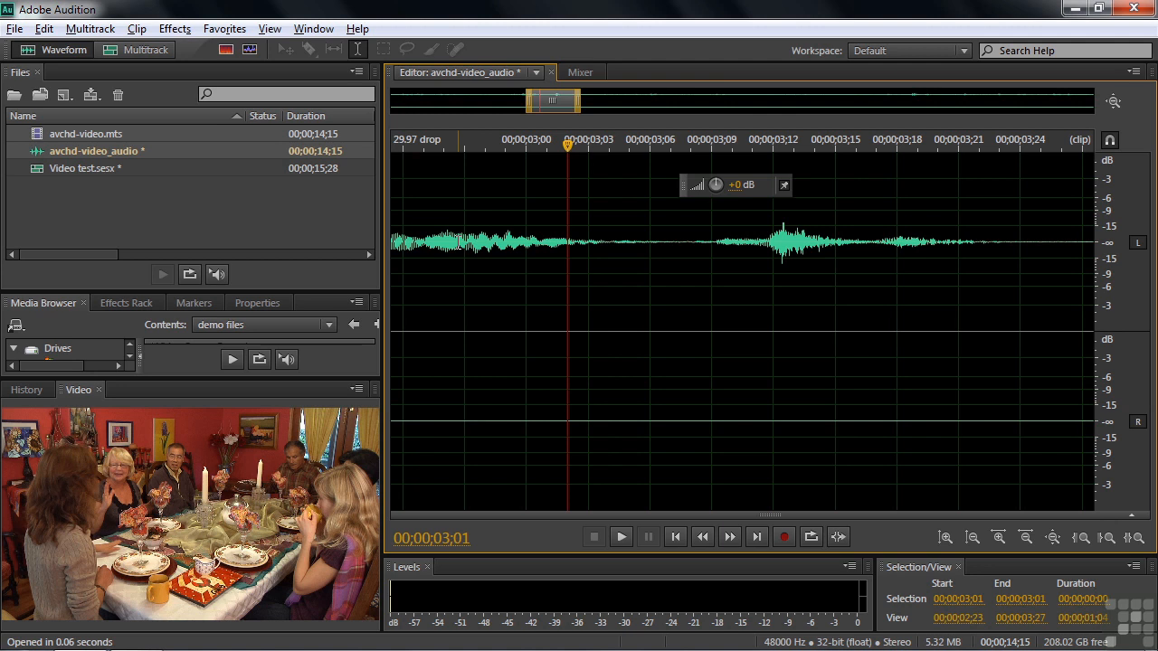
{"action": "key", "text": "backslash"}
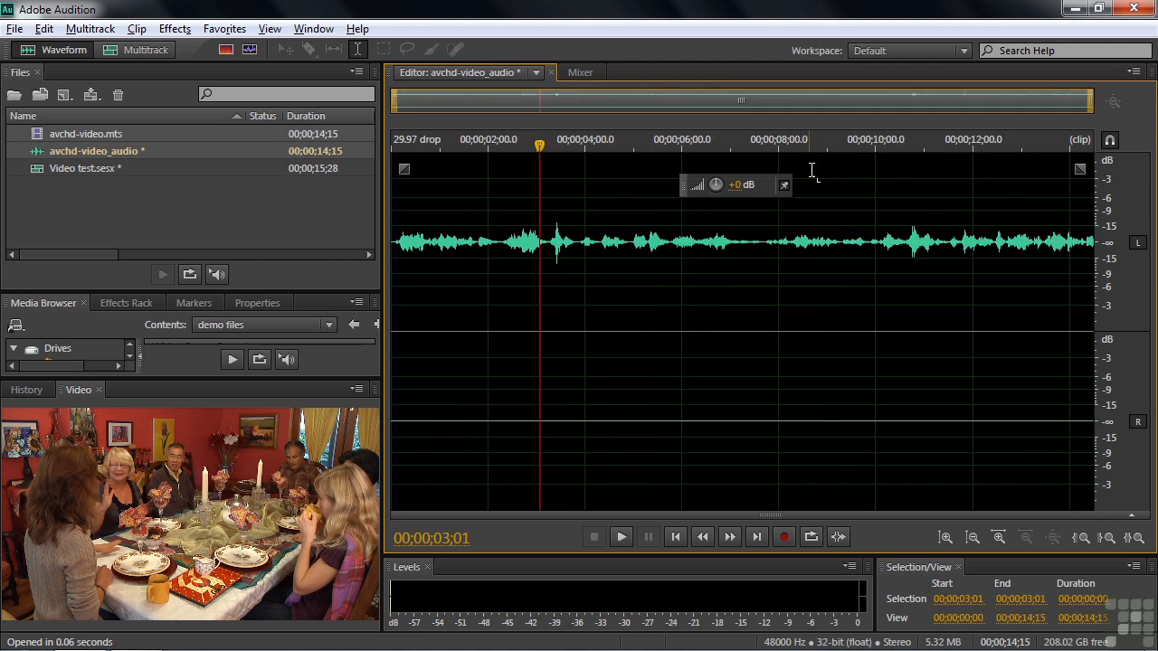
Step: Select the entire left channel of the avchd-video_audio waveform
{"action": "left_click", "coordinate": [973, 167]}
{"action": "left_click", "coordinate": [1057, 176]}
{"action": "left_click", "coordinate": [1070, 474]}
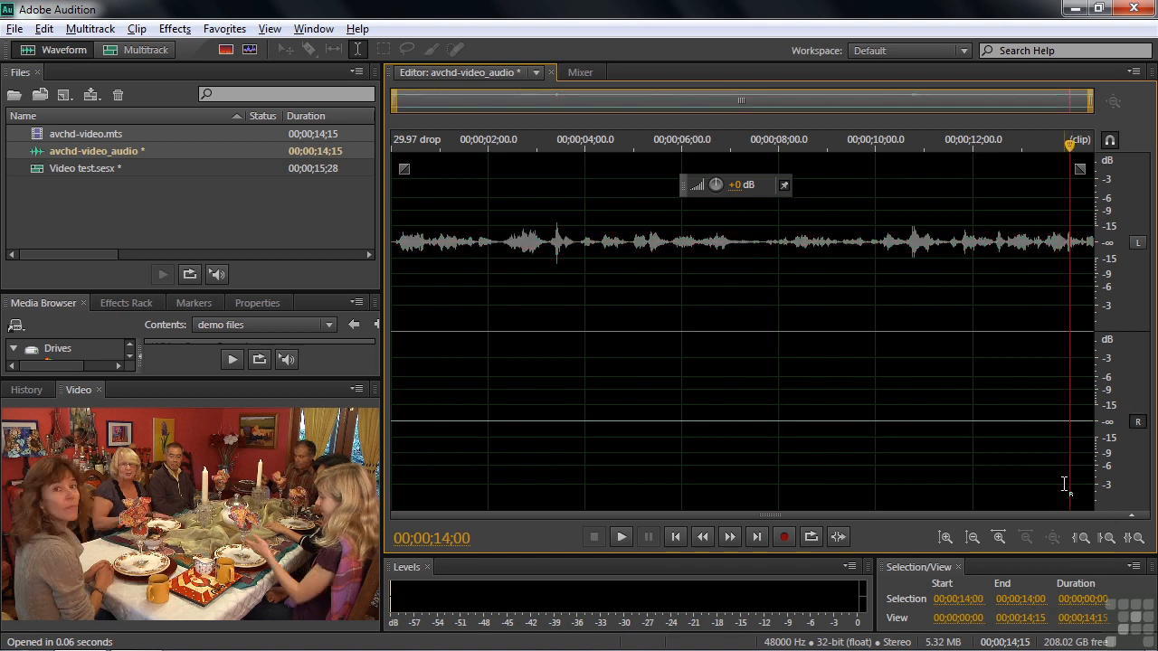
{"action": "left_click", "coordinate": [1037, 290]}
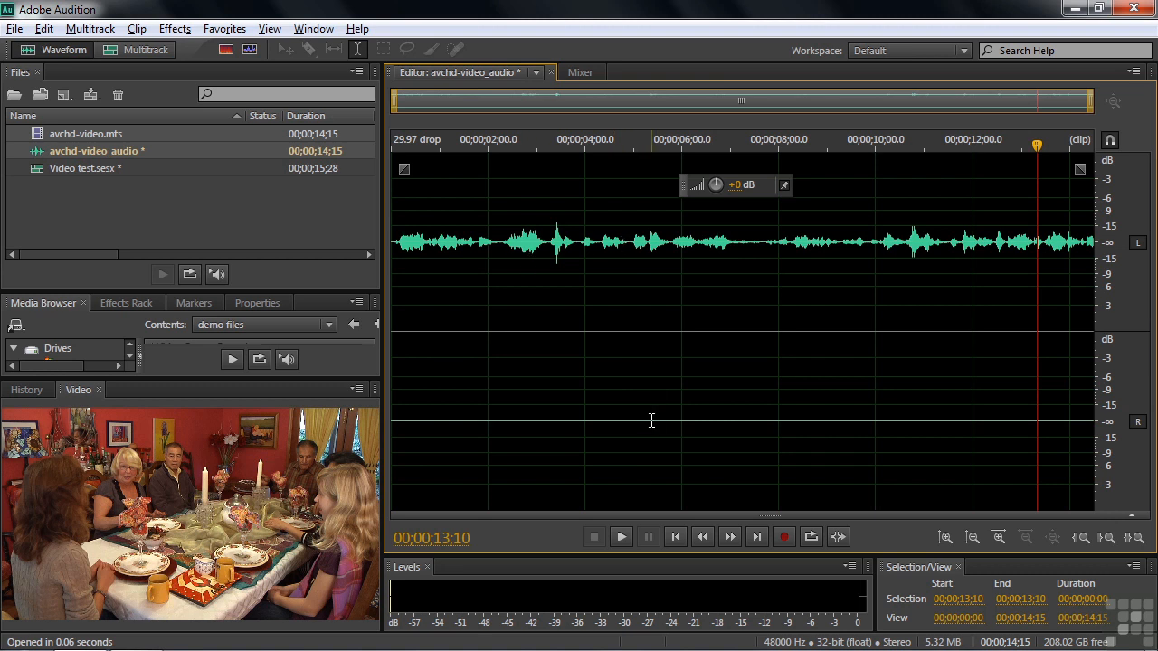
{"action": "double_click", "coordinate": [999, 165]}
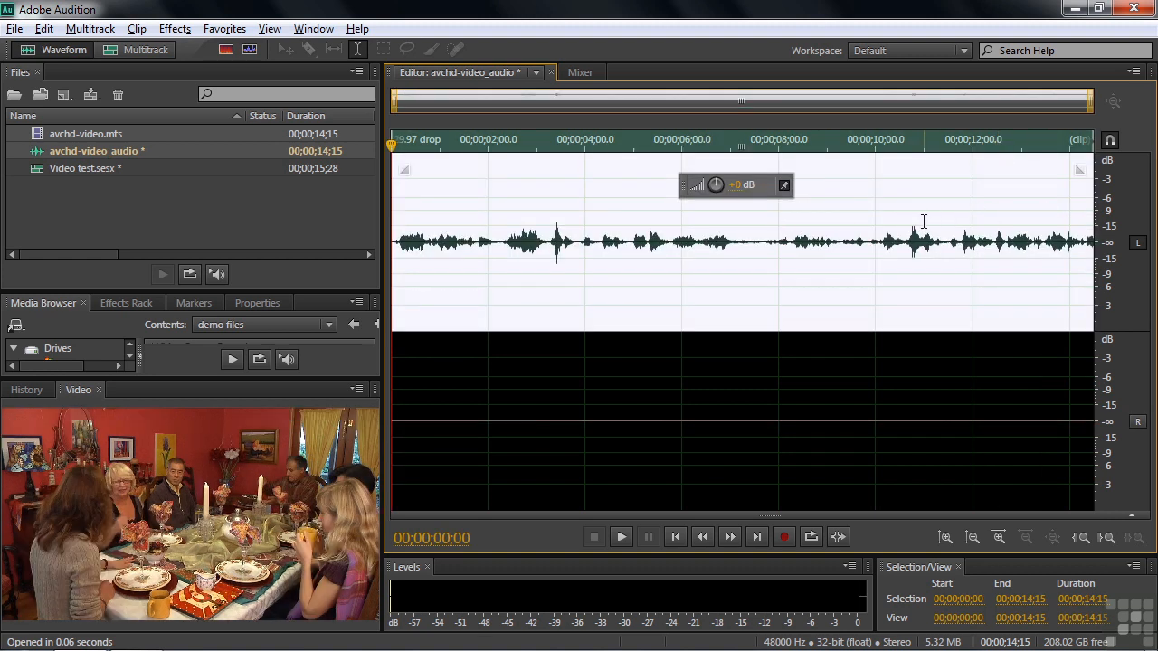
Step: Copy the selected left-channel audio and paste it into the right channel from 00;00;00;00, accepting the multitrack sync alert
{"action": "key", "text": "ctrl+c"}
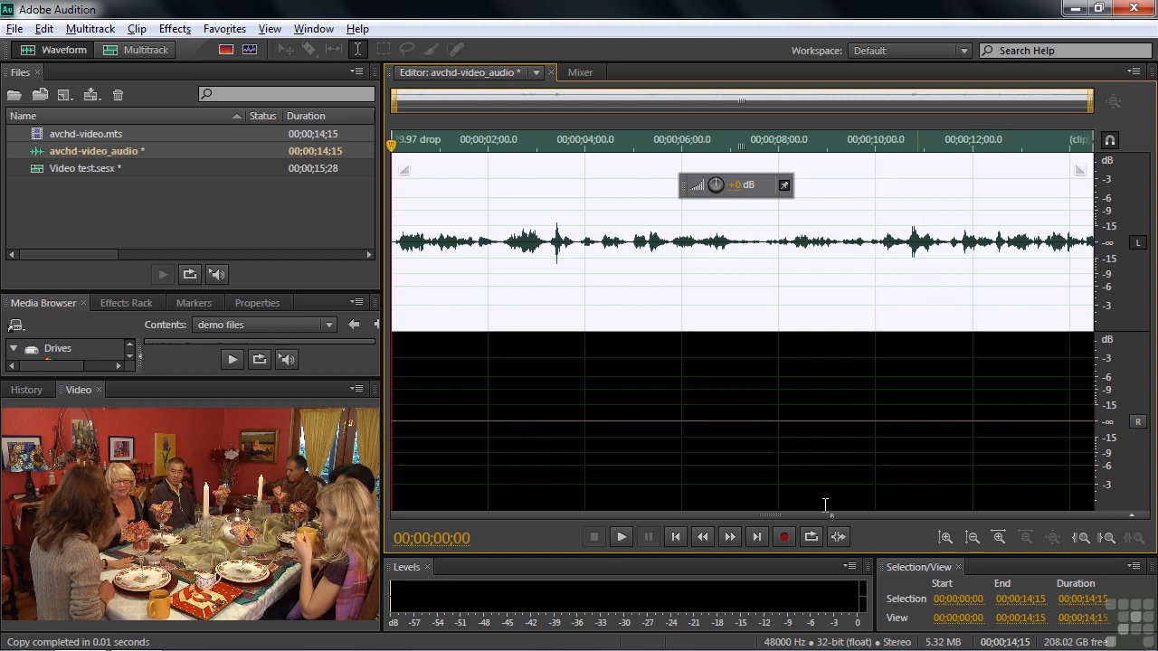
{"action": "left_click", "coordinate": [679, 503]}
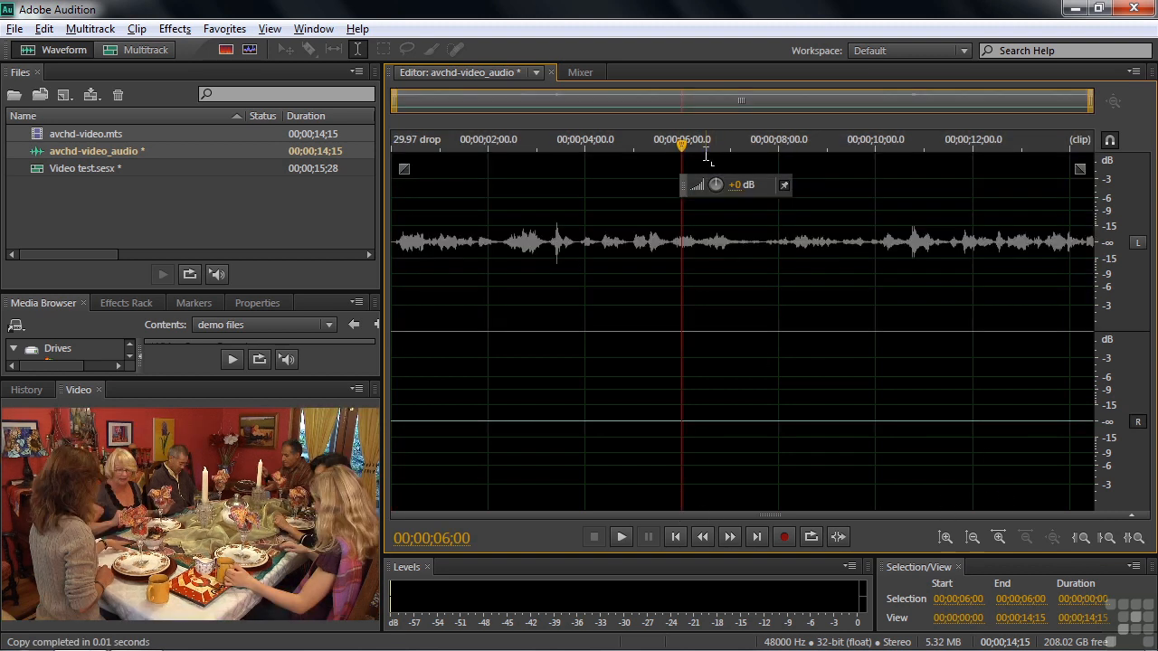
{"action": "left_click_drag", "start_coordinate": [679, 149], "coordinate": [353, 170]}
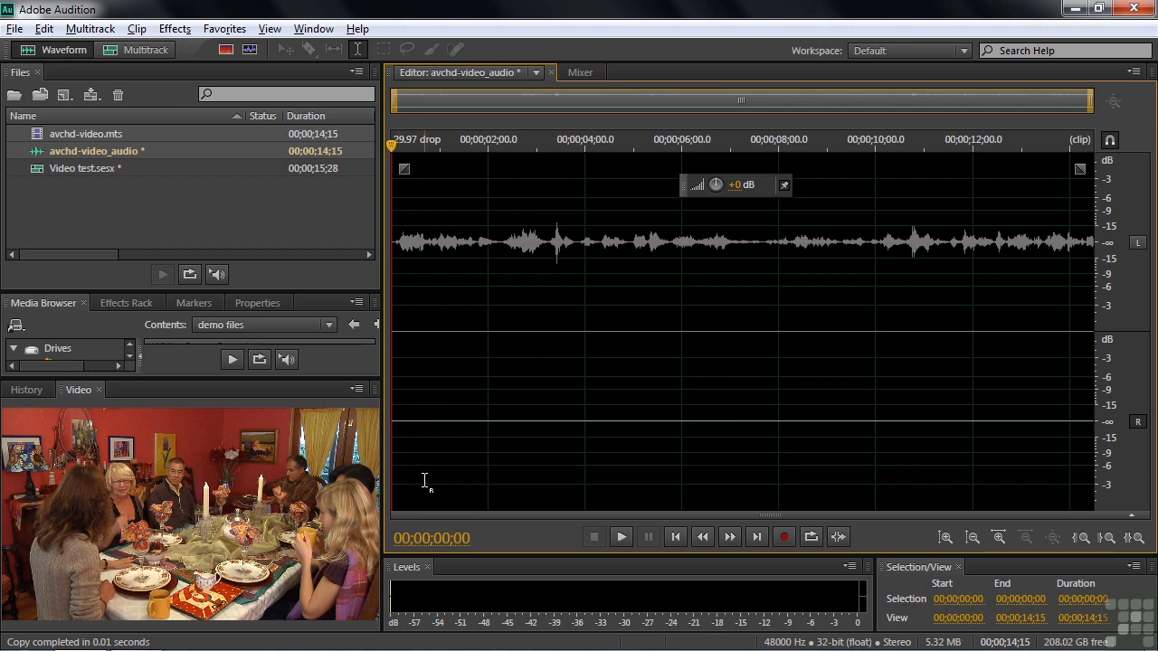
{"action": "key", "text": "ctrl+v"}
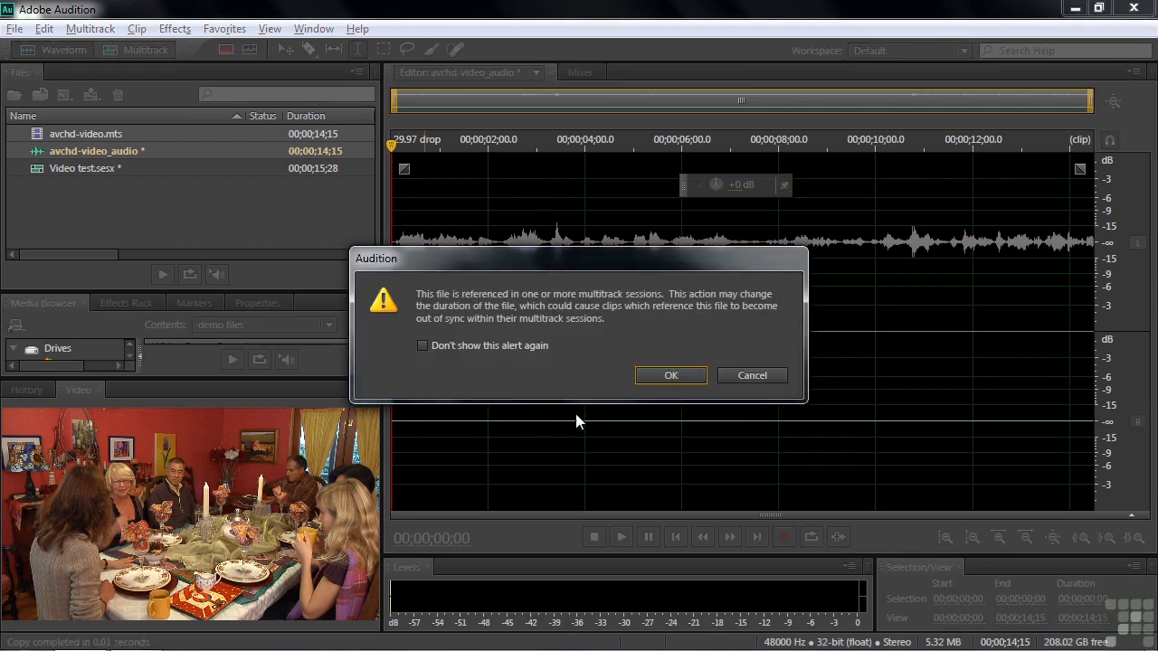
{"action": "left_click_drag", "start_coordinate": [608, 261], "coordinate": [525, 107]}
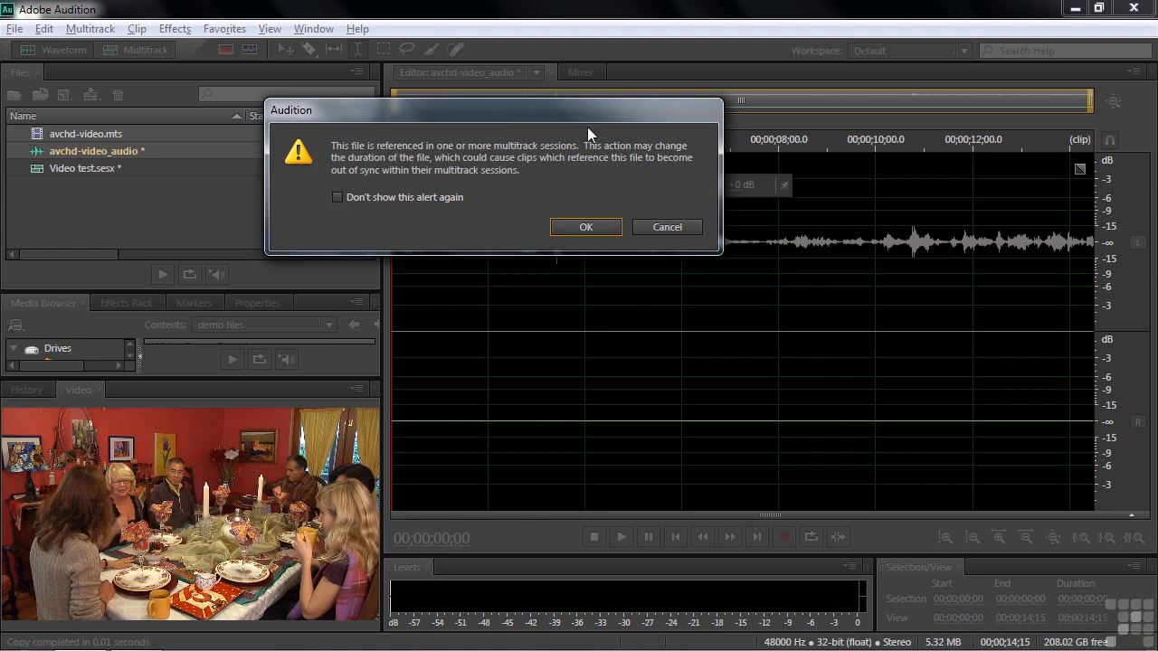
{"action": "mouse_move", "coordinate": [573, 115]}
{"action": "left_mouse_down"}
{"action": "mouse_move", "coordinate": [603, 117]}
{"action": "mouse_move", "coordinate": [569, 110]}
{"action": "left_mouse_up"}
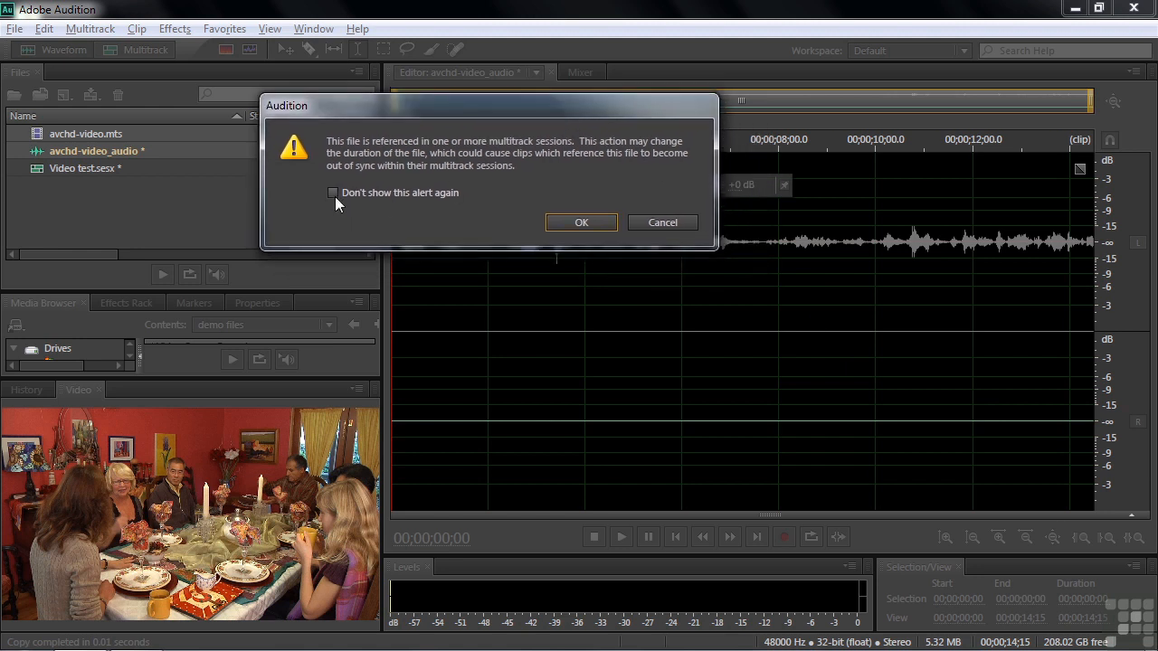
{"action": "left_click", "coordinate": [577, 222]}
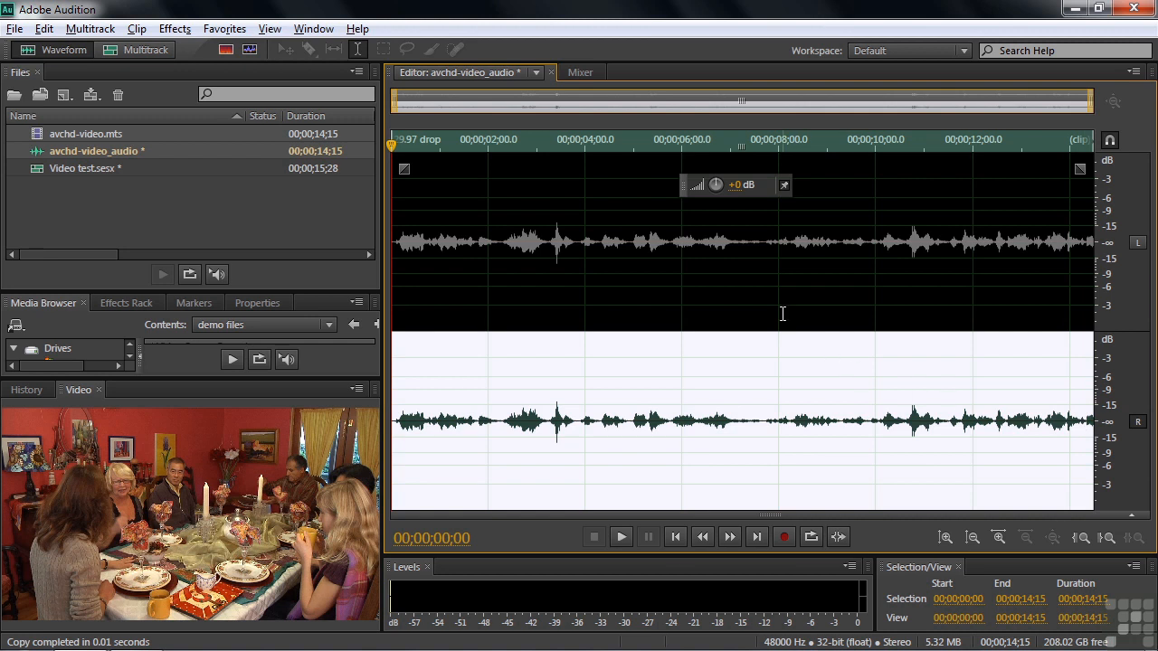
Step: Reactivate both channels and amplify the entire avchd-video_audio waveform
{"action": "left_click", "coordinate": [778, 326]}
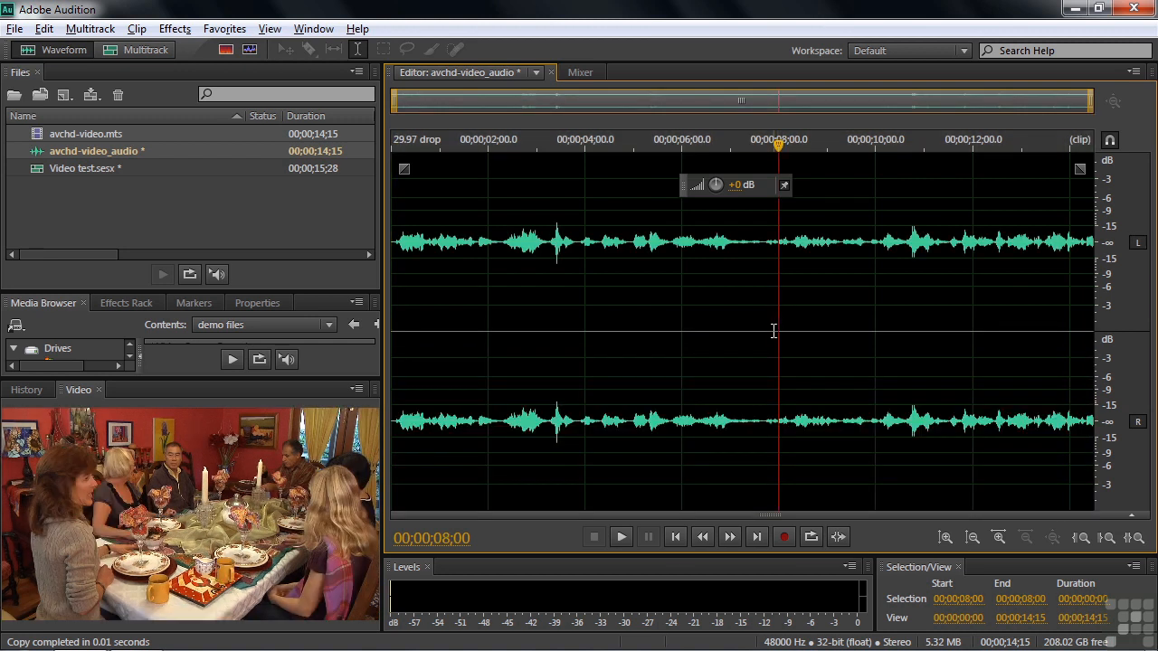
{"action": "left_click_drag", "start_coordinate": [717, 186], "coordinate": [768, 207]}
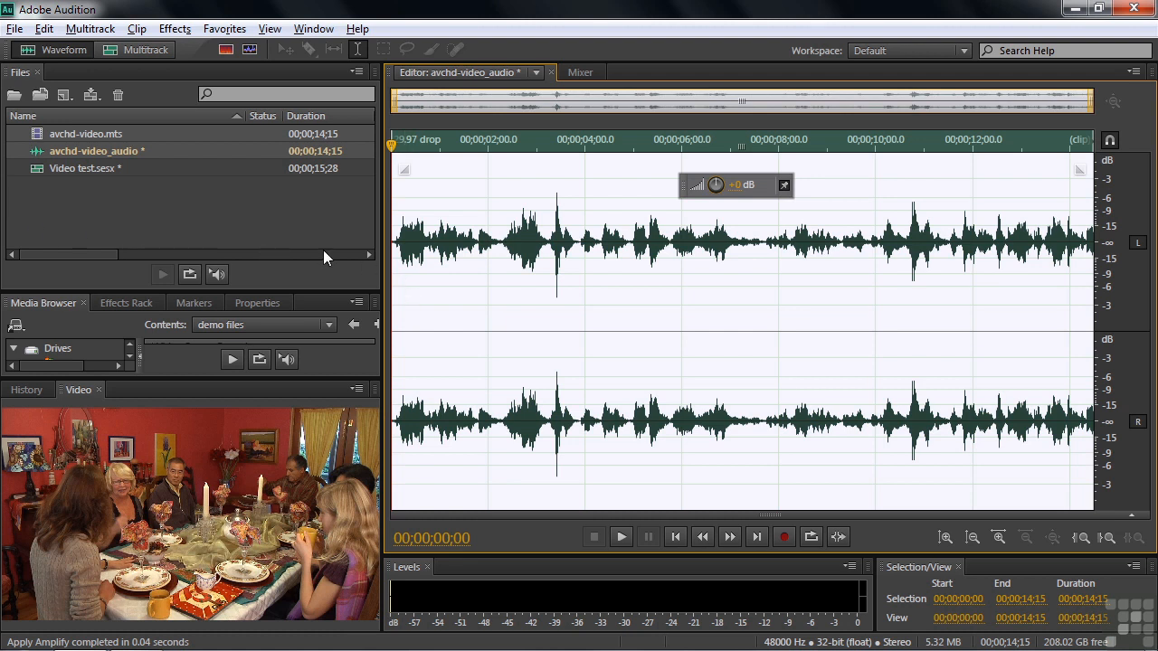
Step: Check the save location and format options for avchd-video_audio, and leave without saving
{"action": "left_click", "coordinate": [34, 156]}
{"action": "left_click", "coordinate": [15, 28]}
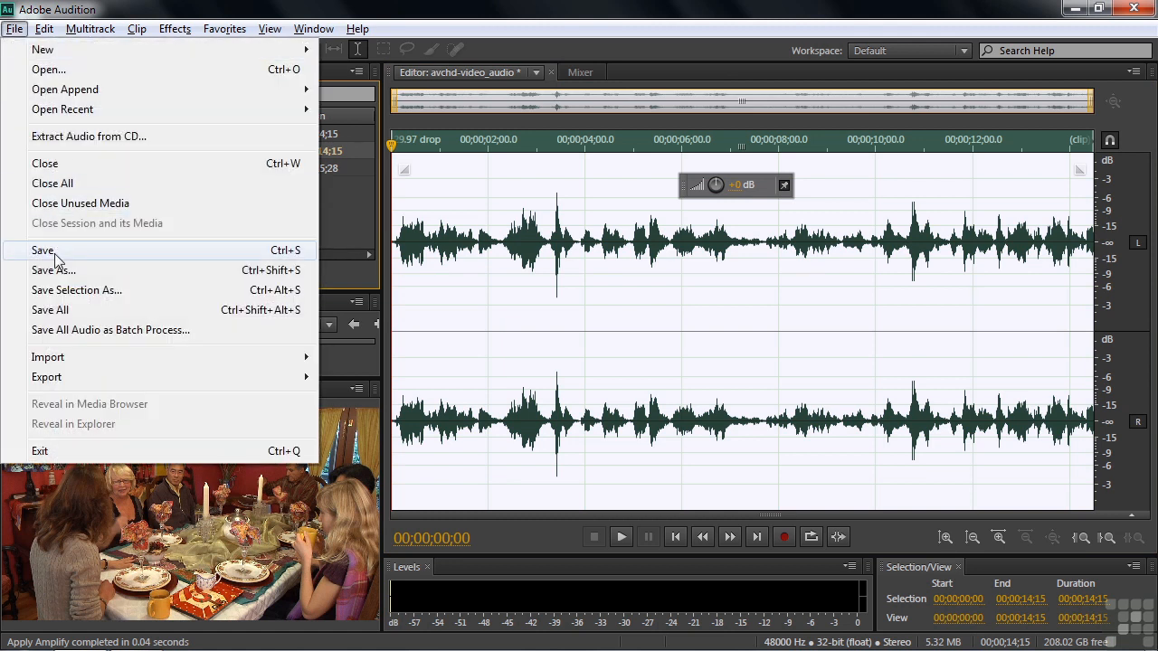
{"action": "left_click", "coordinate": [54, 251]}
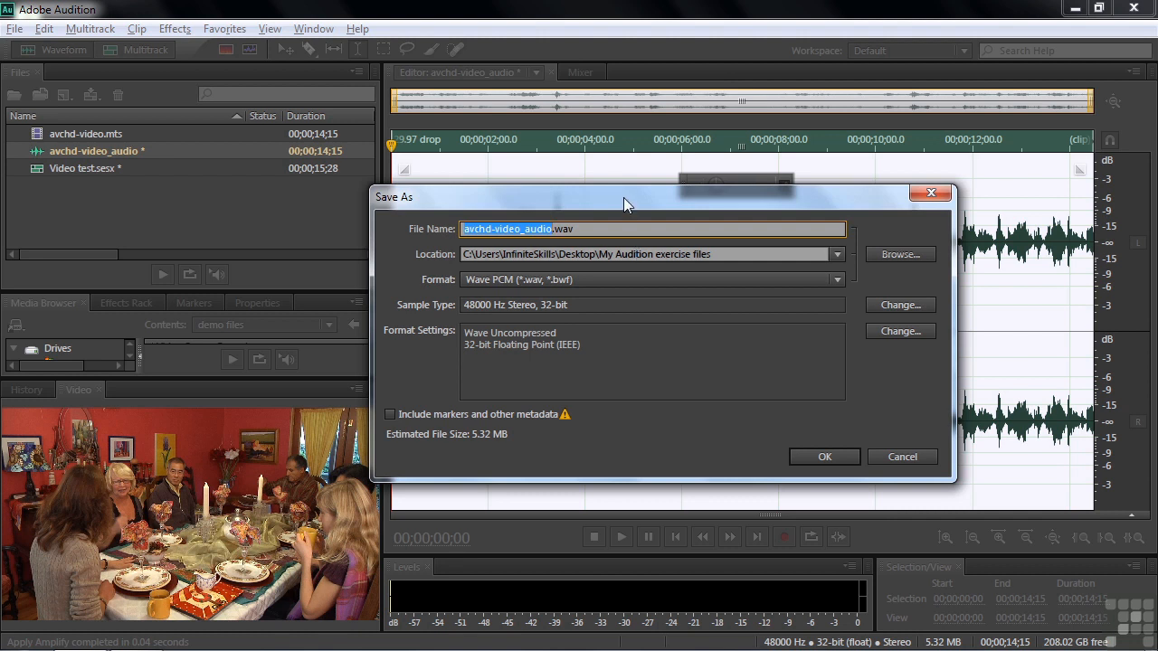
{"action": "left_click", "coordinate": [898, 457]}
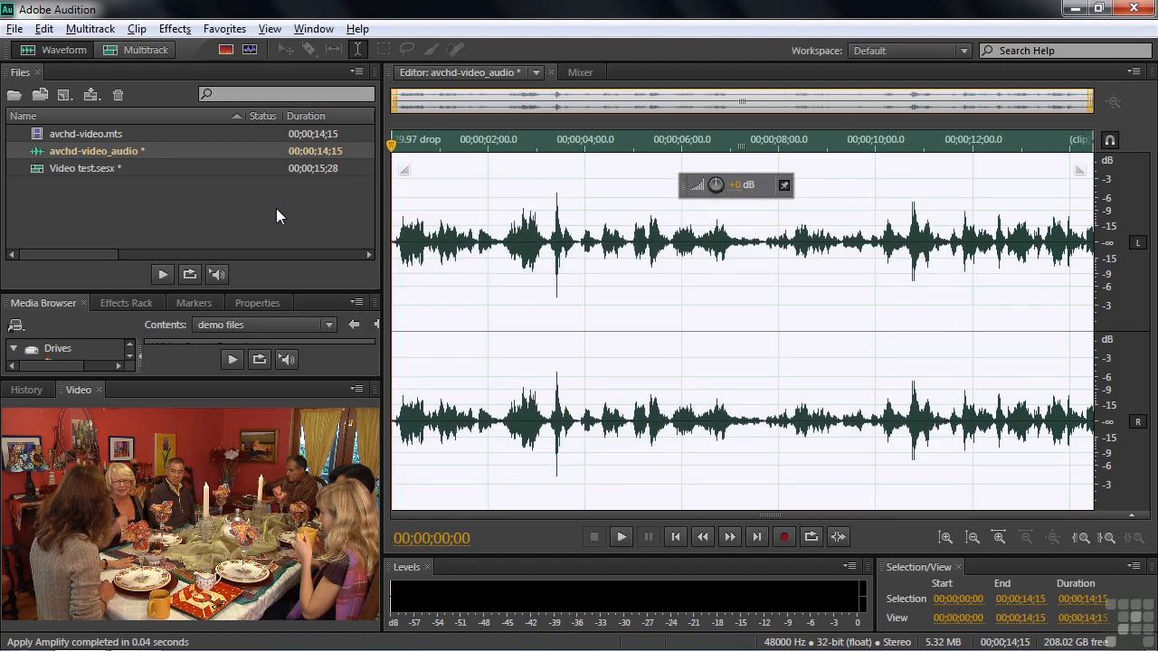